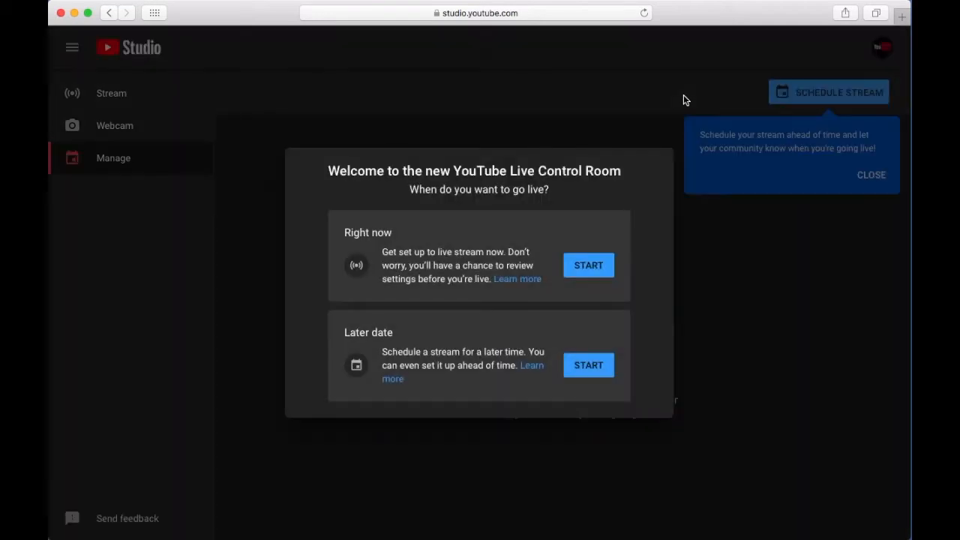
Dismiss the Live Control Room welcome prompt and the scheduling tip, and go to the Stream section.
{"action": "left_click", "coordinate": [590, 264]}
{"action": "left_click", "coordinate": [595, 343]}
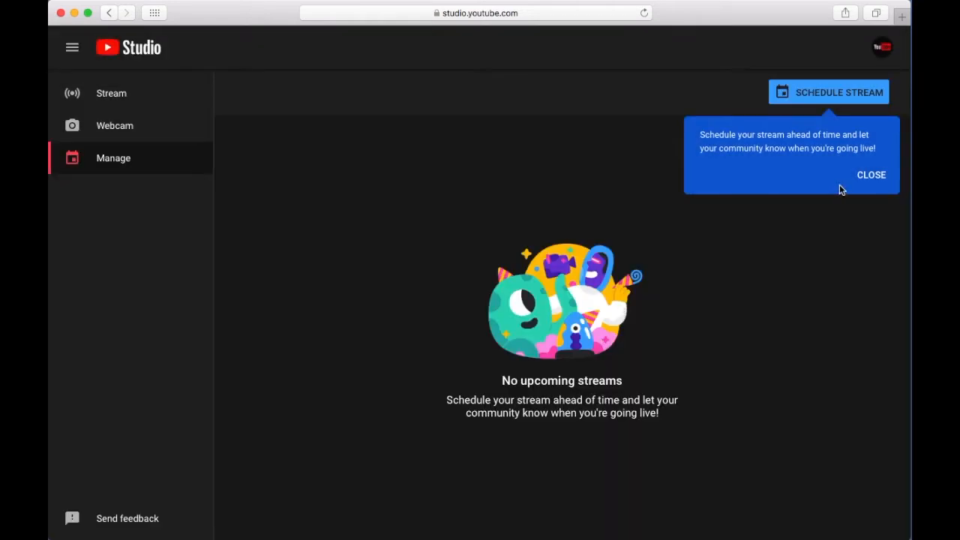
{"action": "left_click", "coordinate": [873, 180]}
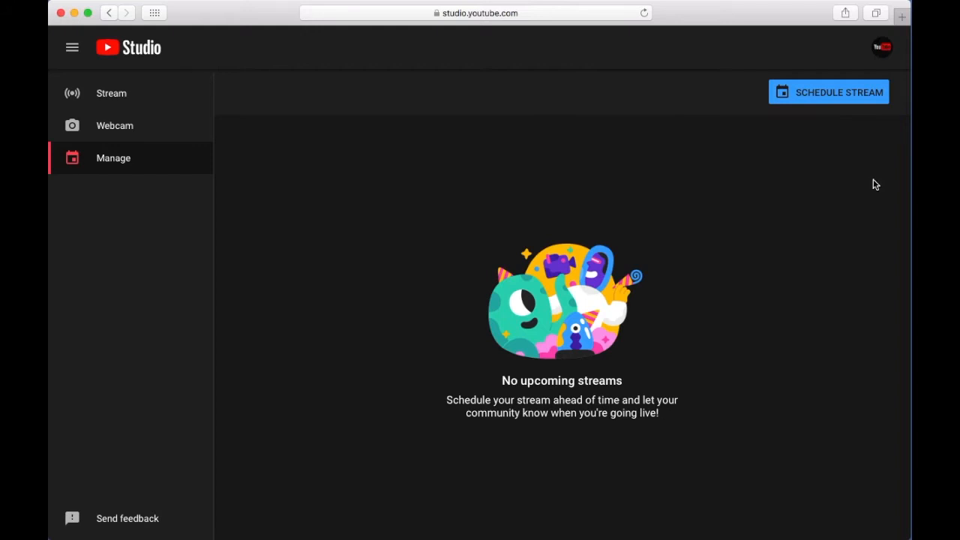
{"action": "left_click", "coordinate": [138, 94]}
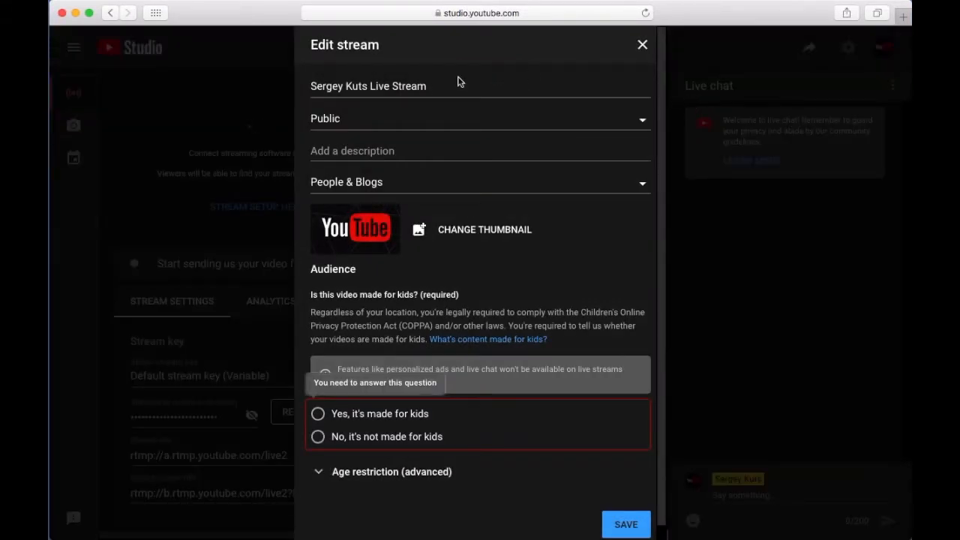
Remove the person's name from the stream title, leaving "Live Stream", and save the stream as not made for kids.
{"action": "left_click", "coordinate": [390, 85]}
{"action": "left_click", "coordinate": [368, 86]}
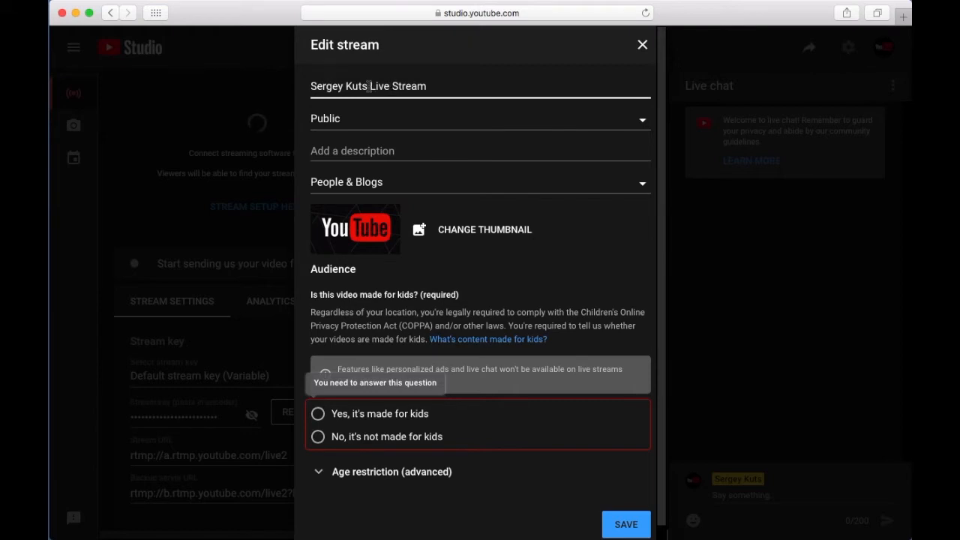
{"action": "key", "text": "BackSpace"}
{"action": "key", "text": "BackSpace"}
{"action": "key", "text": "BackSpace"}
{"action": "key", "text": "BackSpace"}
{"action": "key", "text": "BackSpace"}
{"action": "key", "text": "BackSpace"}
{"action": "key", "text": "BackSpace"}
{"action": "key", "text": "BackSpace"}
{"action": "key", "text": "BackSpace"}
{"action": "key", "text": "BackSpace"}
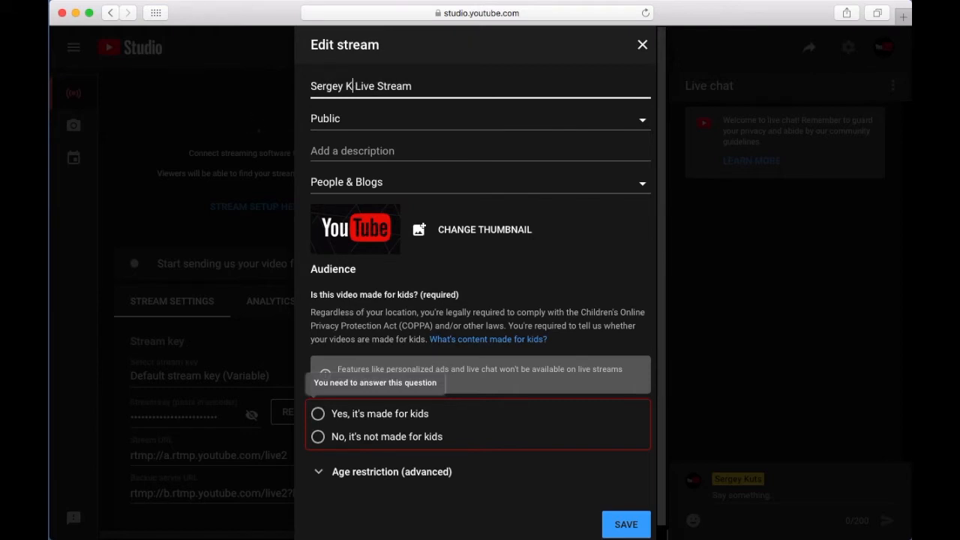
{"action": "key", "text": "BackSpace"}
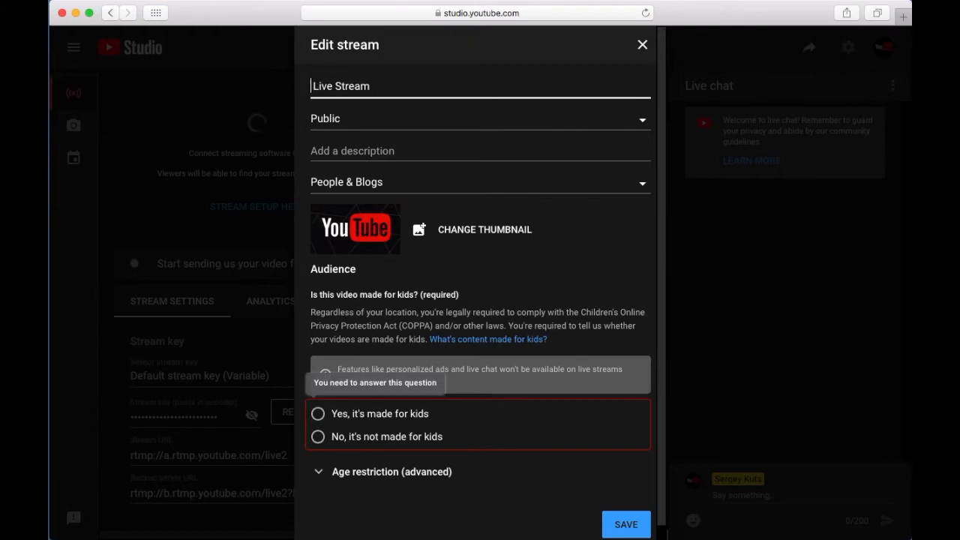
{"action": "left_click", "coordinate": [318, 438]}
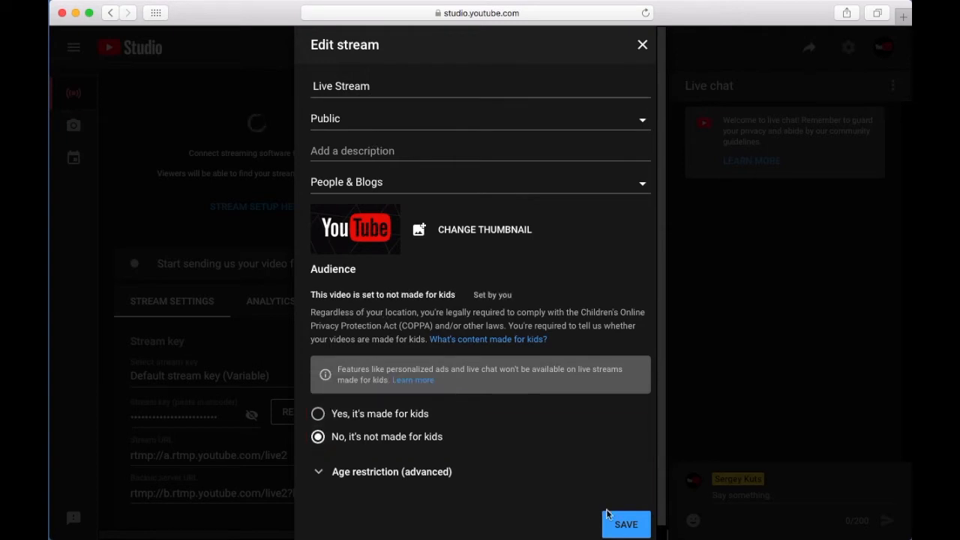
{"action": "left_click", "coordinate": [625, 525]}
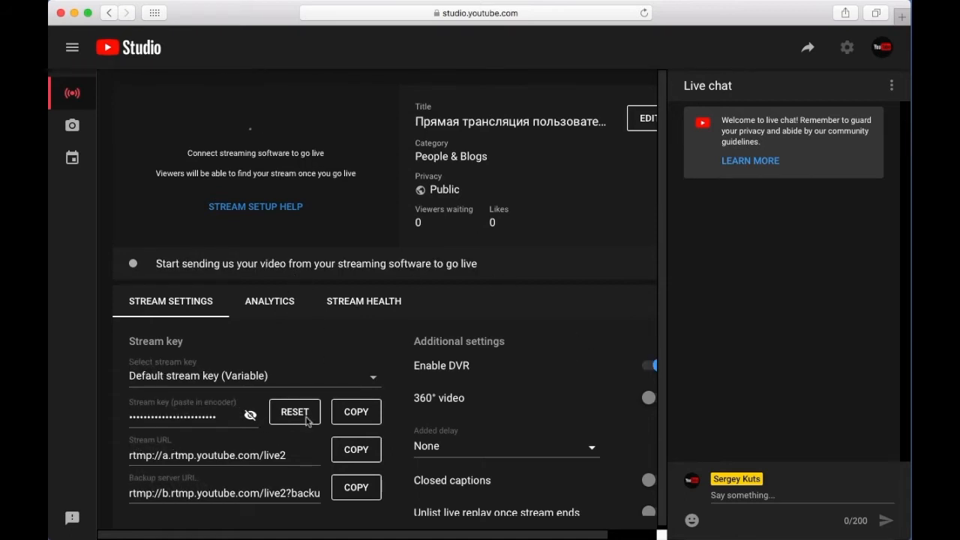
Open the streaming software guide from the stream setup help and expand its list of verified software encoders.
{"action": "left_click", "coordinate": [266, 212]}
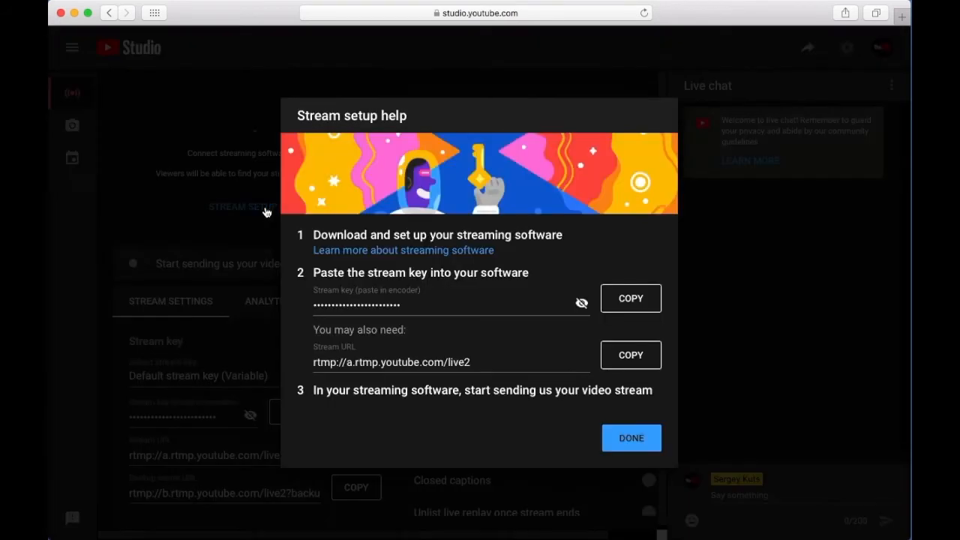
{"action": "left_click", "coordinate": [458, 252]}
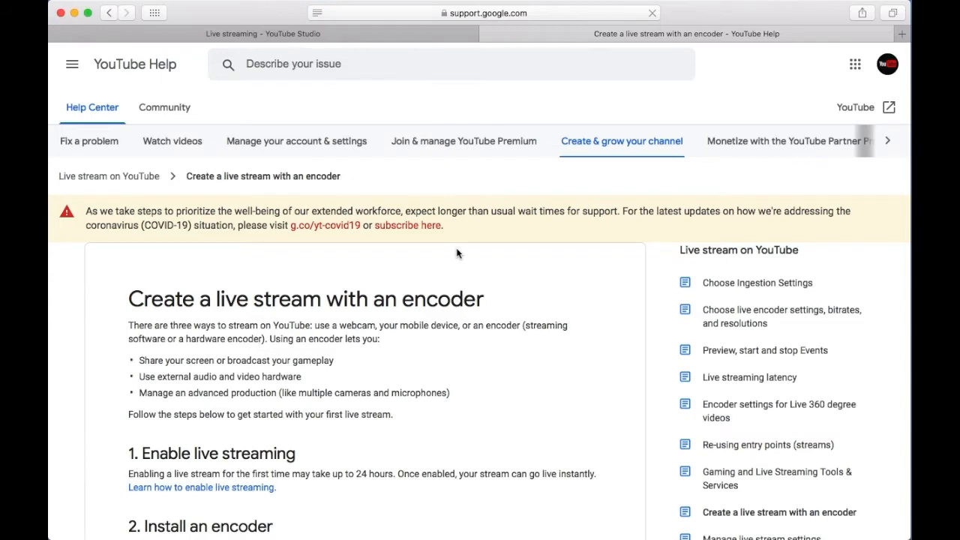
{"action": "scroll", "coordinate": [457, 253], "scroll_direction": "down", "scroll_amount": 5}
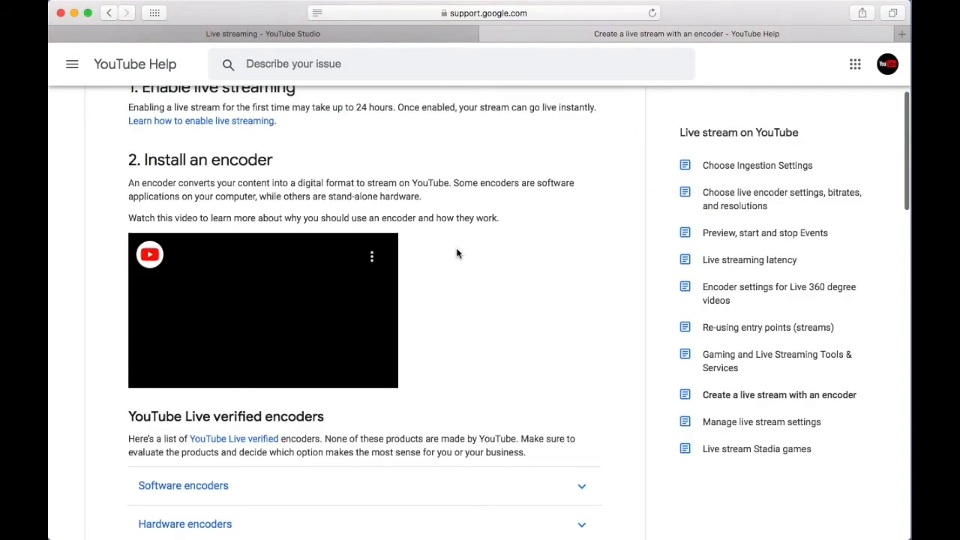
{"action": "scroll", "coordinate": [457, 253], "scroll_direction": "down", "scroll_amount": 4}
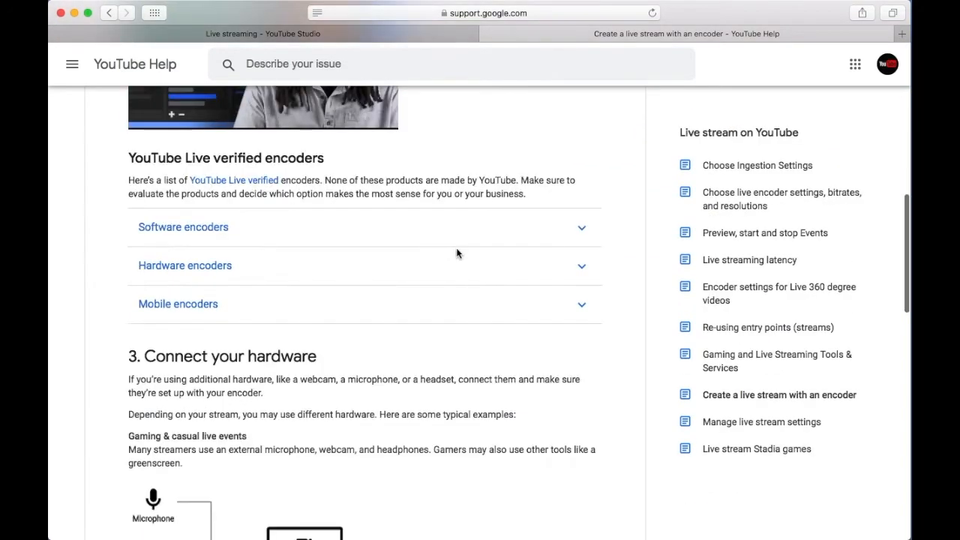
{"action": "left_click", "coordinate": [221, 229]}
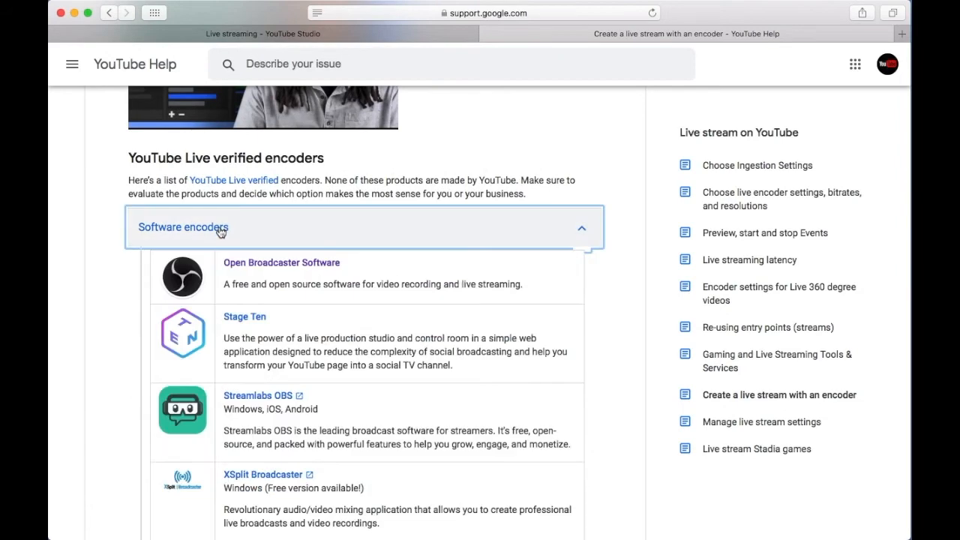
Go to the Open Broadcaster Software website, download OBS Studio for macOS 10.13+, and close the welcome page.
{"action": "left_click", "coordinate": [289, 268]}
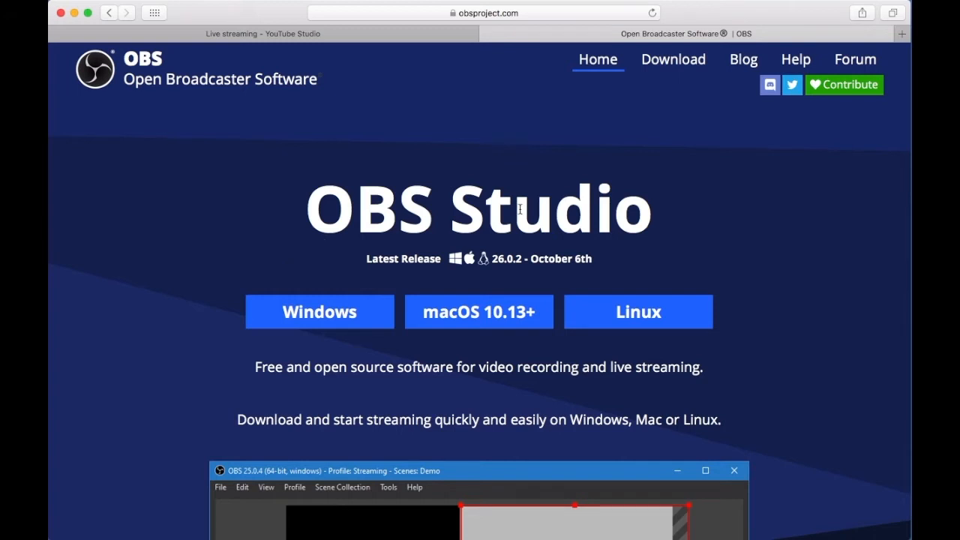
{"action": "left_click", "coordinate": [487, 315]}
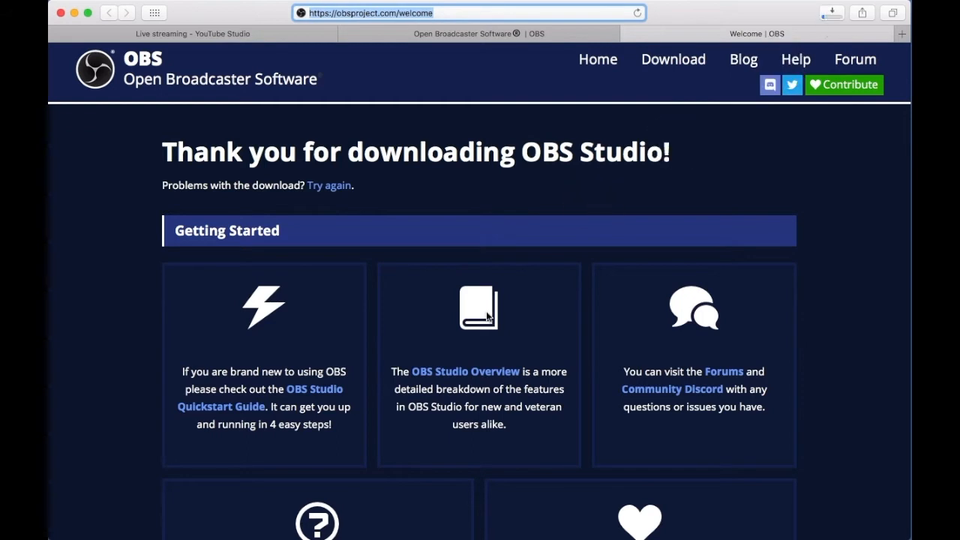
{"action": "left_click", "coordinate": [549, 34]}
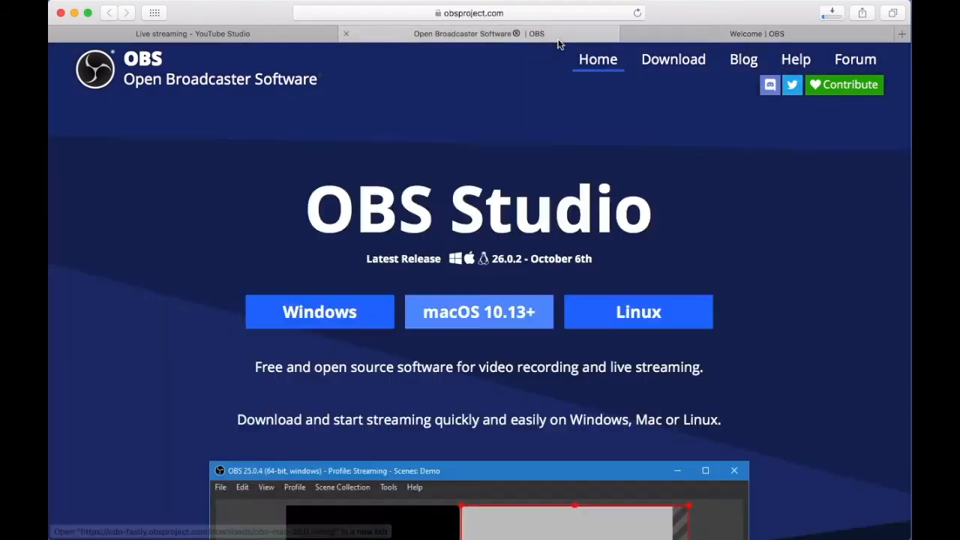
{"action": "left_click", "coordinate": [628, 35]}
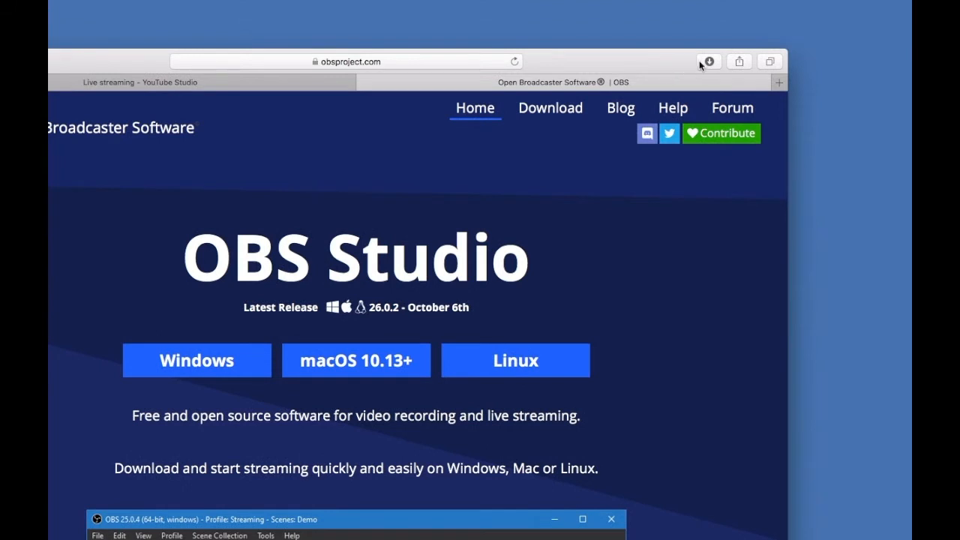
Move the downloaded obs-mac-26.0.2.dmg onto the desktop and clear the browser's download list.
{"action": "left_click", "coordinate": [817, 19]}
{"action": "left_click_drag", "start_coordinate": [621, 120], "coordinate": [837, 58]}
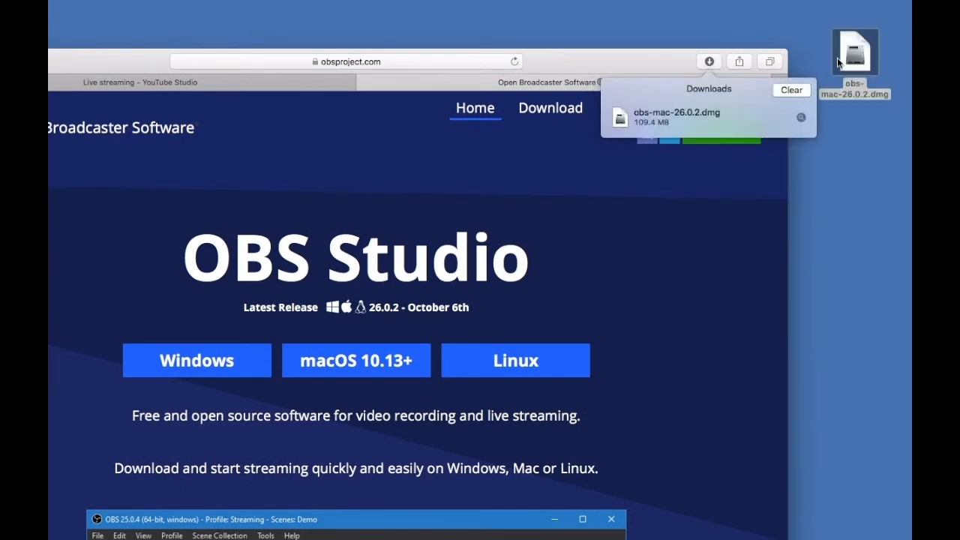
{"action": "left_click", "coordinate": [801, 90]}
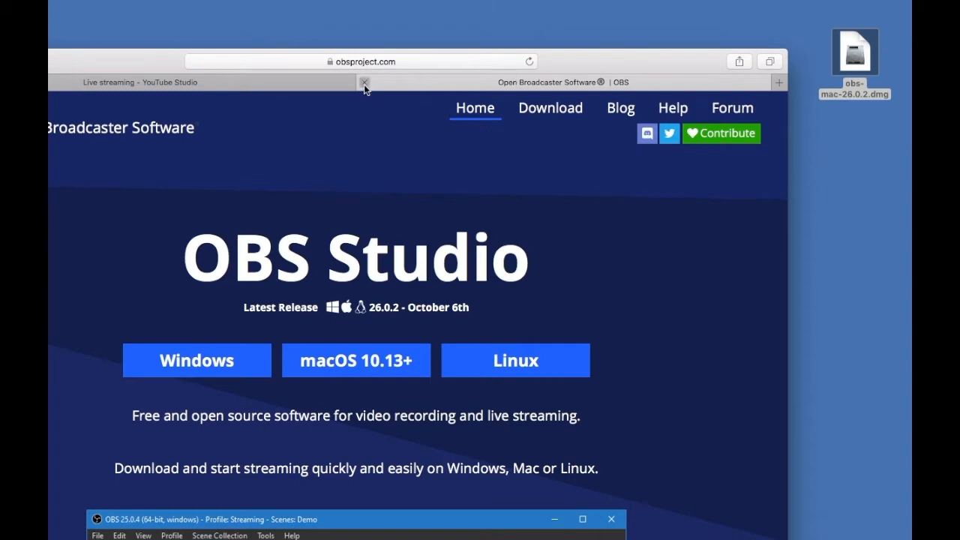
Close the OBS website and the stream setup help, leaving the browser window minimized.
{"action": "left_click", "coordinate": [364, 82]}
{"action": "double_click", "coordinate": [554, 59]}
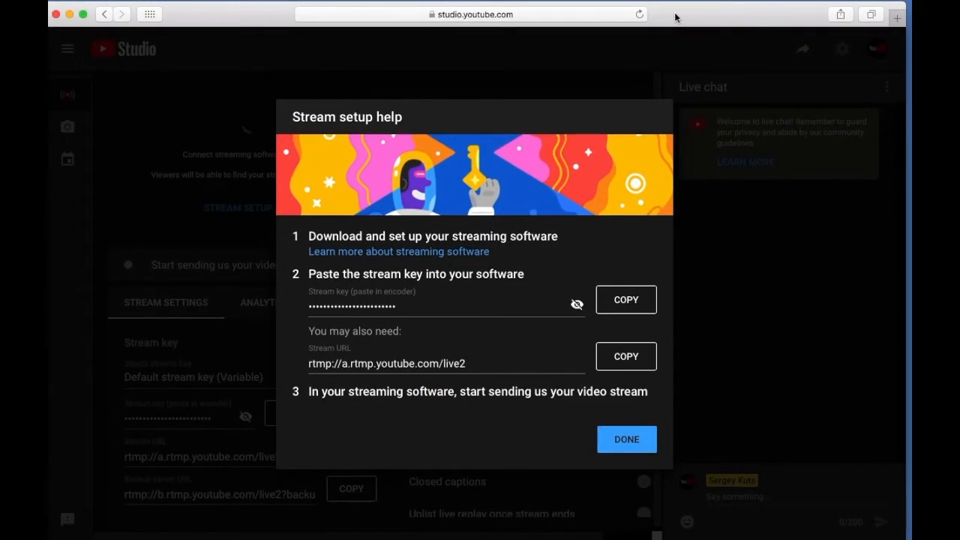
{"action": "left_click", "coordinate": [627, 440]}
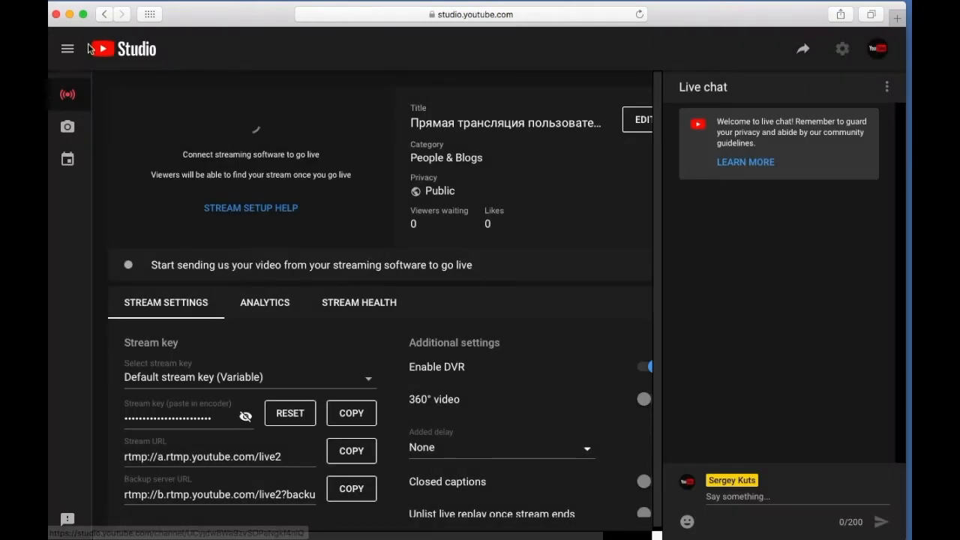
{"action": "left_click", "coordinate": [70, 14]}
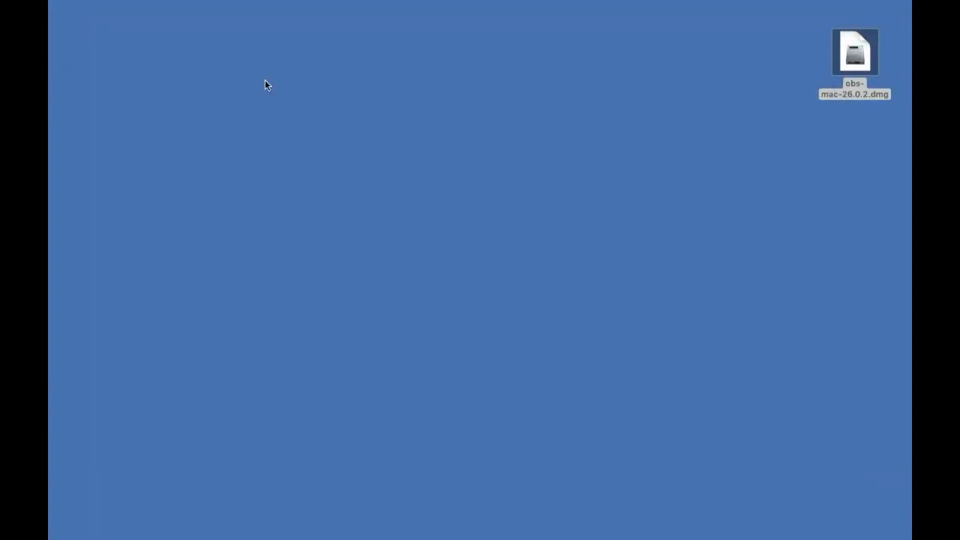
Open the obs-mac-26.0.2.dmg disk image from the desktop, skipping its verification.
{"action": "left_click", "coordinate": [851, 64]}
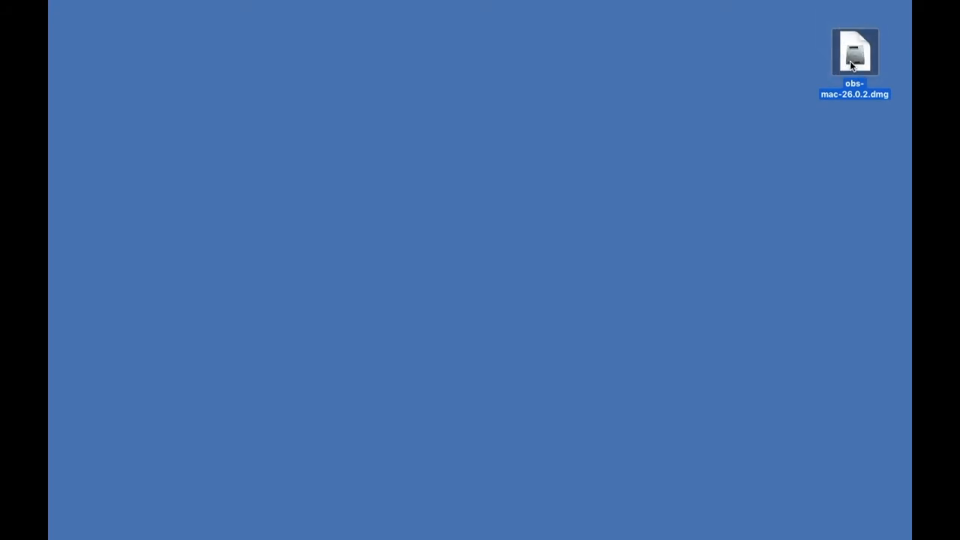
{"action": "double_click", "coordinate": [849, 60]}
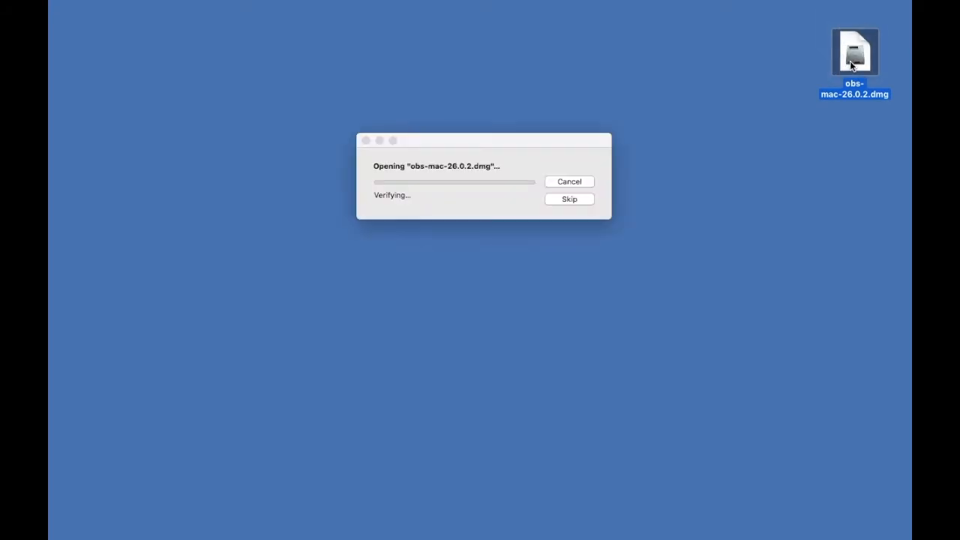
{"action": "left_click", "coordinate": [569, 199]}
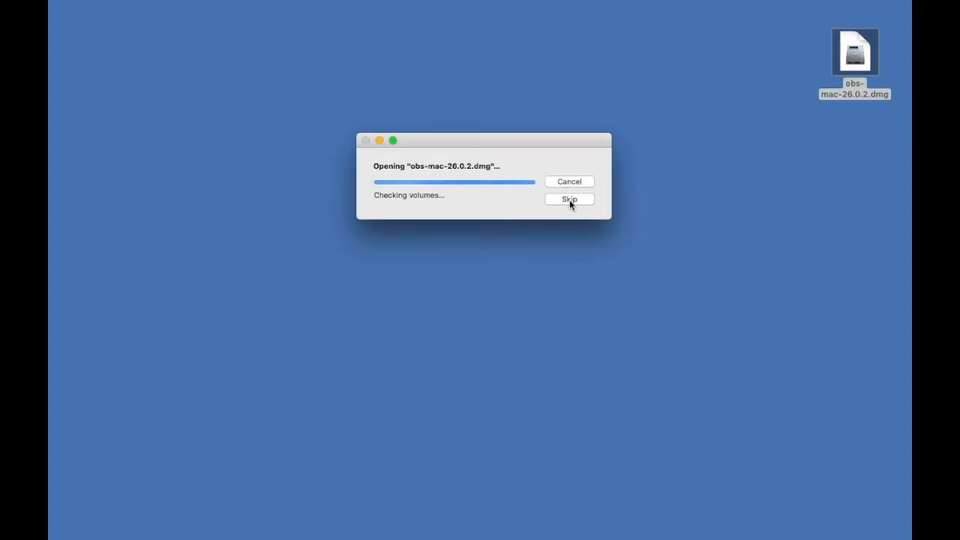
{"action": "left_click", "coordinate": [569, 199]}
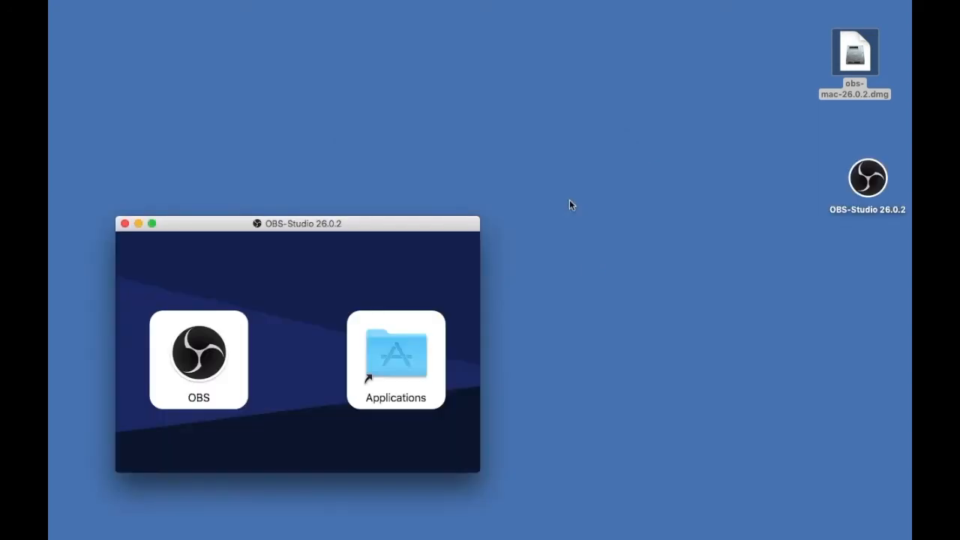
Install OBS by copying it into the Applications folder, and close the installer window.
{"action": "left_click_drag", "start_coordinate": [448, 226], "coordinate": [621, 169]}
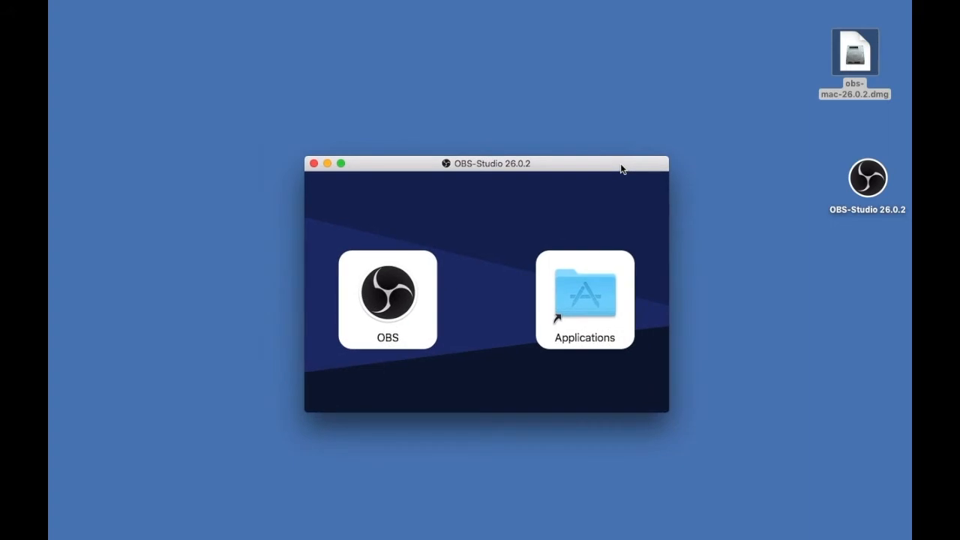
{"action": "left_click_drag", "start_coordinate": [399, 292], "coordinate": [597, 289]}
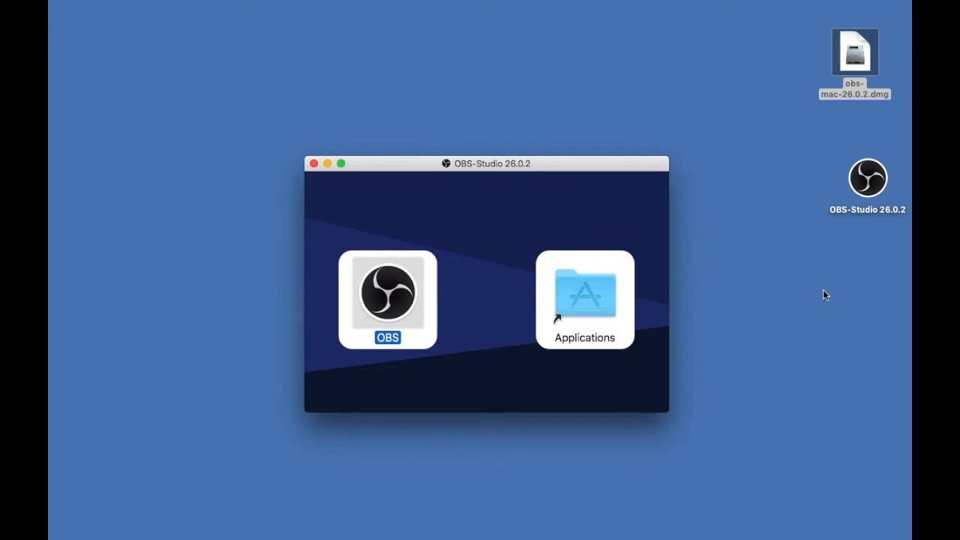
{"action": "left_click", "coordinate": [313, 164]}
Eject the OBS-Studio 26.0.2 disk image and move obs-mac-26.0.2.dmg to the Trash.
{"action": "left_click", "coordinate": [875, 195]}
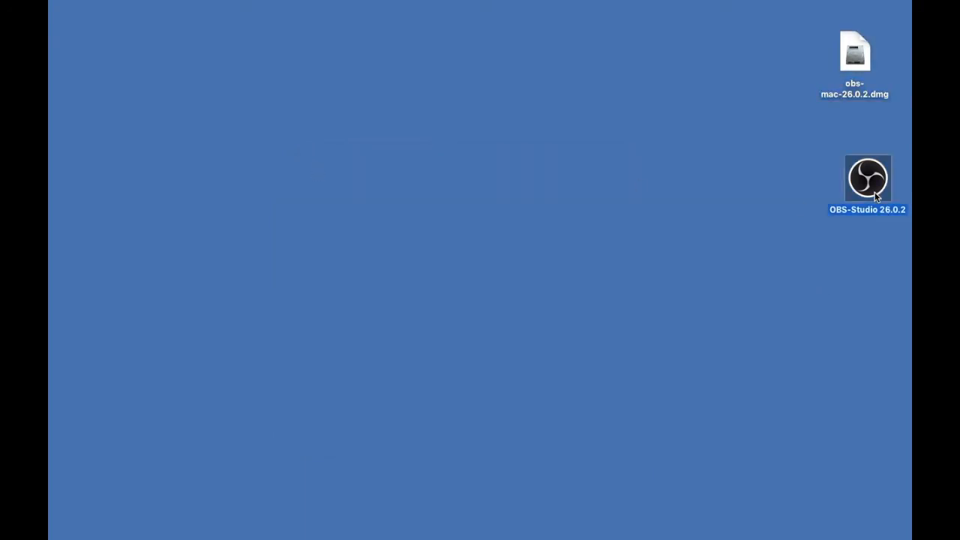
{"action": "right_click", "coordinate": [875, 196]}
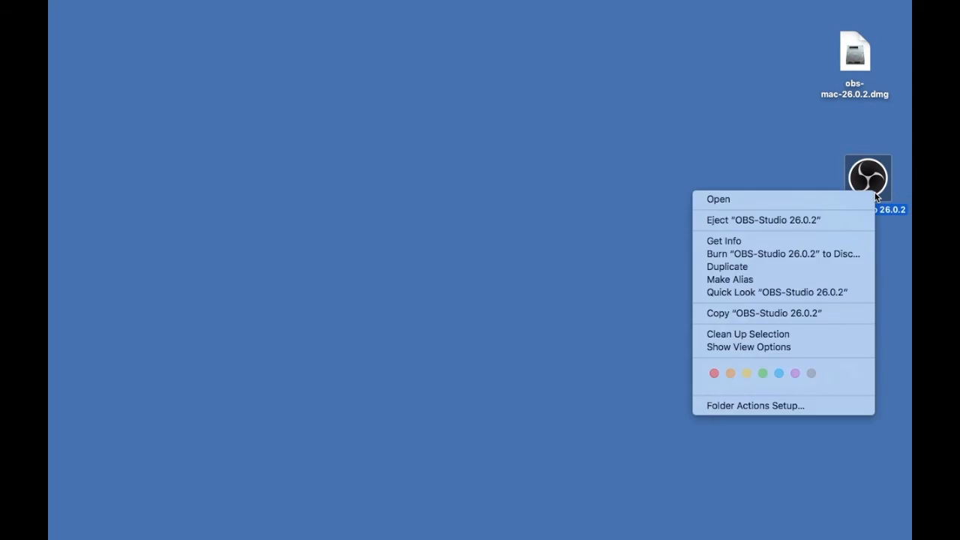
{"action": "left_click", "coordinate": [842, 220]}
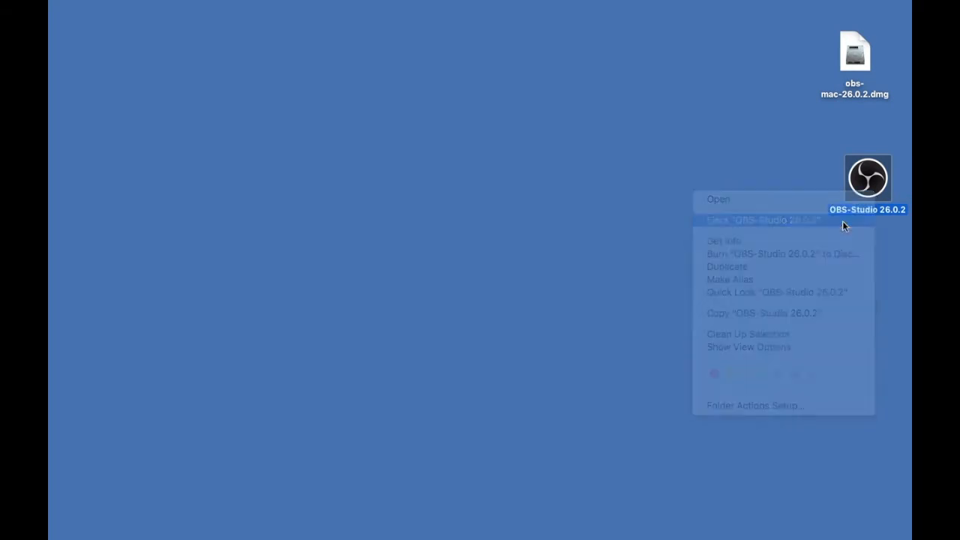
{"action": "left_click", "coordinate": [850, 60]}
{"action": "right_click", "coordinate": [848, 54]}
{"action": "left_click", "coordinate": [827, 95]}
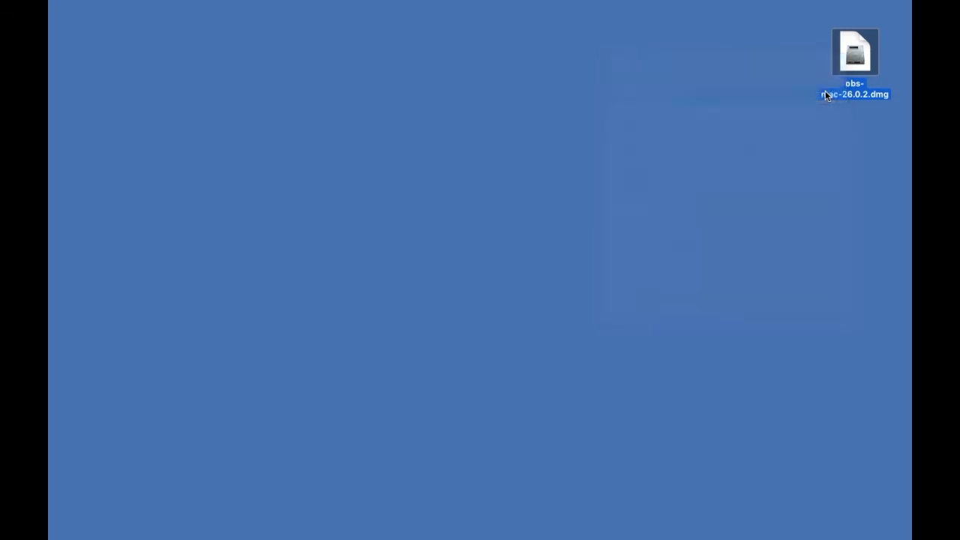
Launch the installed OBS application and approve opening it as a program downloaded from the internet.
{"action": "mouse_move", "coordinate": [507, 534]}
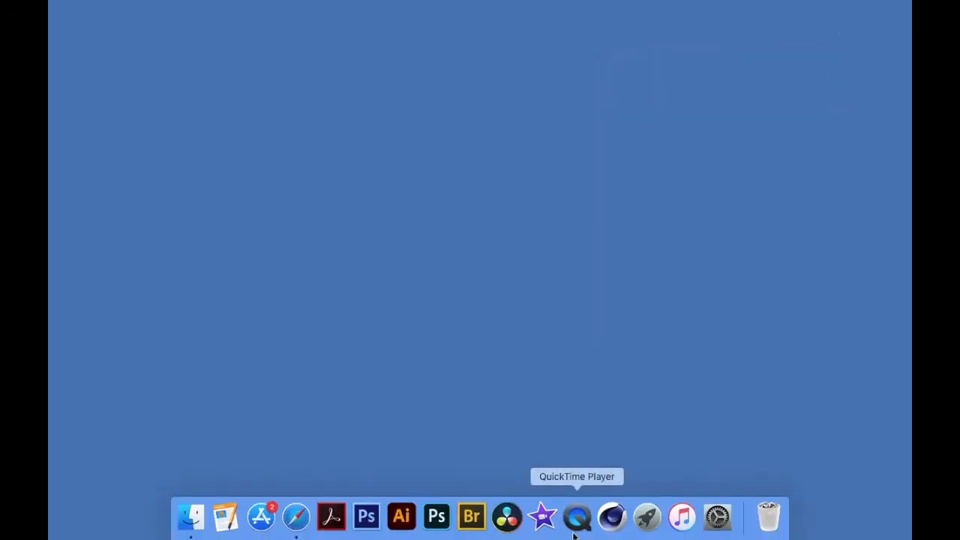
{"action": "left_click", "coordinate": [642, 522]}
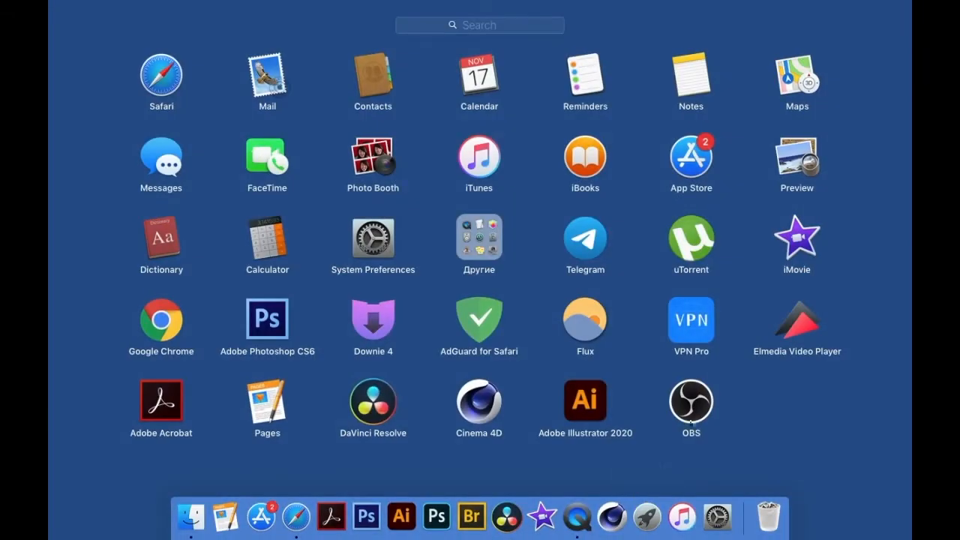
{"action": "left_click", "coordinate": [692, 403]}
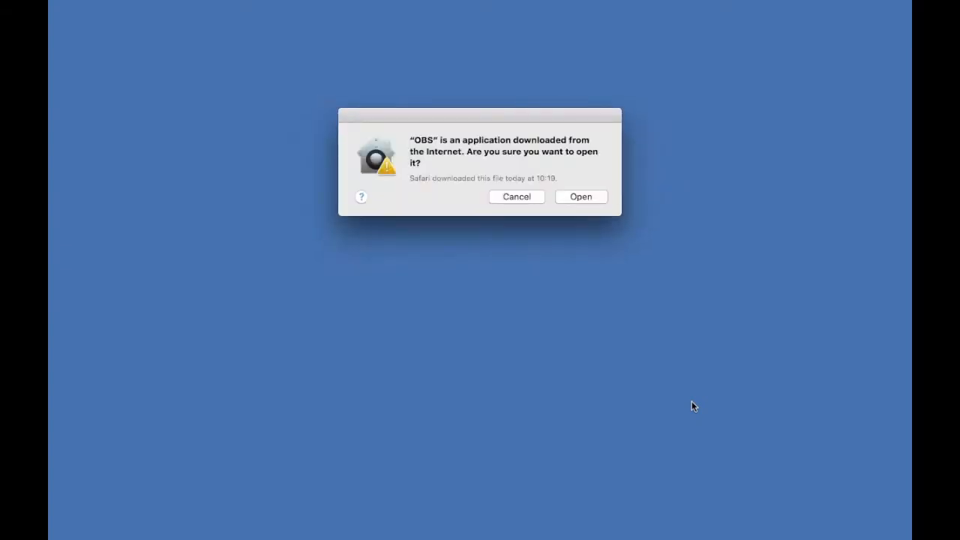
{"action": "left_click", "coordinate": [588, 198]}
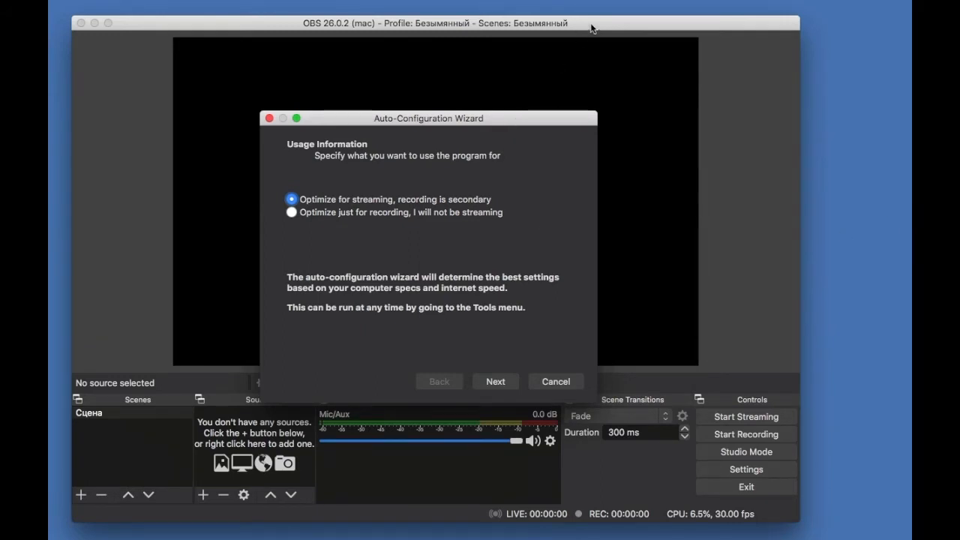
Reposition the OBS window and its Auto-Configuration Wizard, and accept optimizing for streaming with recording secondary.
{"action": "left_click_drag", "start_coordinate": [591, 29], "coordinate": [569, 12]}
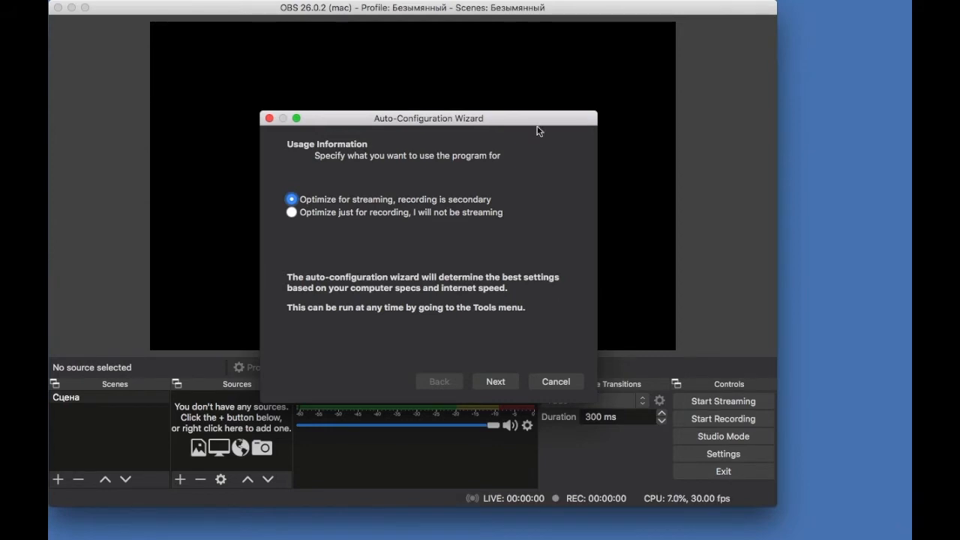
{"action": "left_click_drag", "start_coordinate": [565, 9], "coordinate": [616, 21]}
{"action": "left_click_drag", "start_coordinate": [553, 123], "coordinate": [586, 70]}
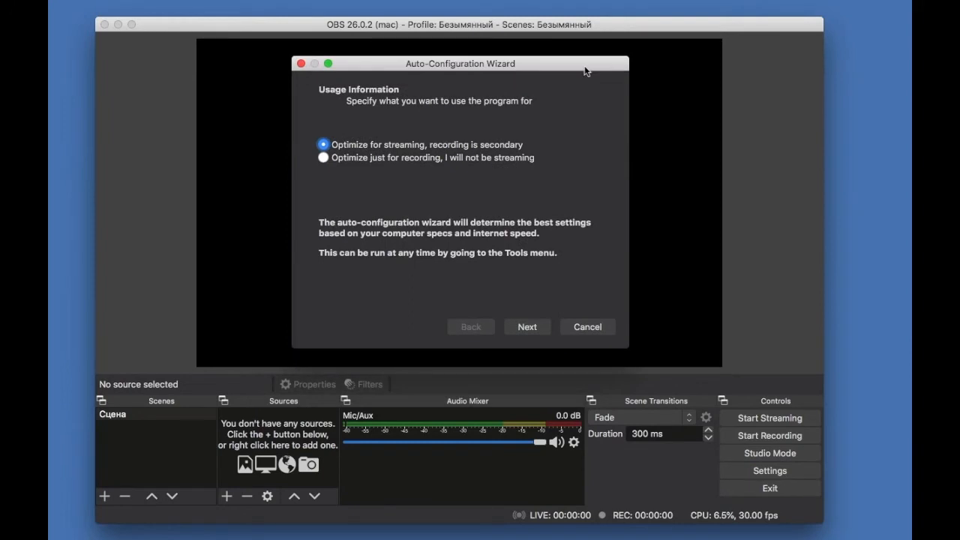
{"action": "left_click", "coordinate": [531, 327]}
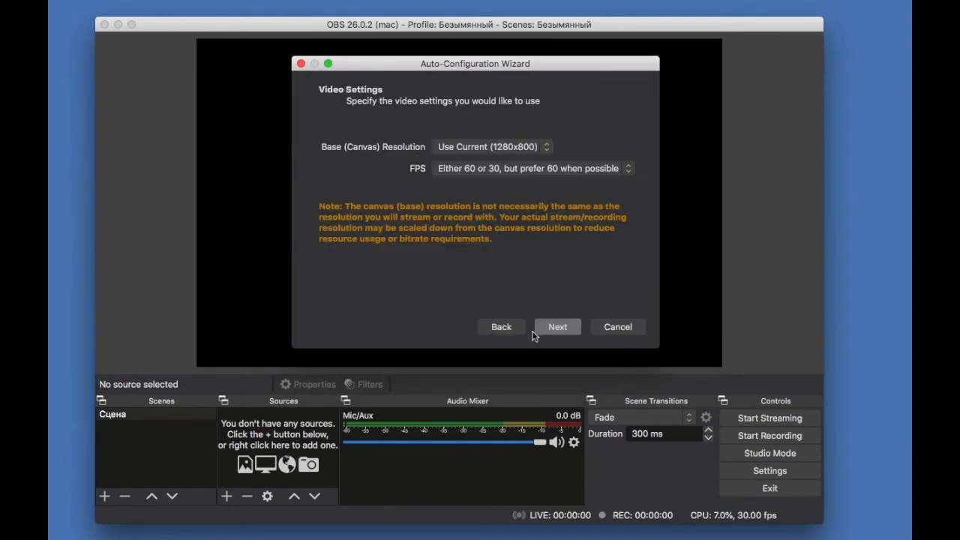
Check the resolution and FPS choices, and accept Use Current (1280x800) and Either 60 or 30, but prefer 60 when possible.
{"action": "left_click", "coordinate": [546, 147]}
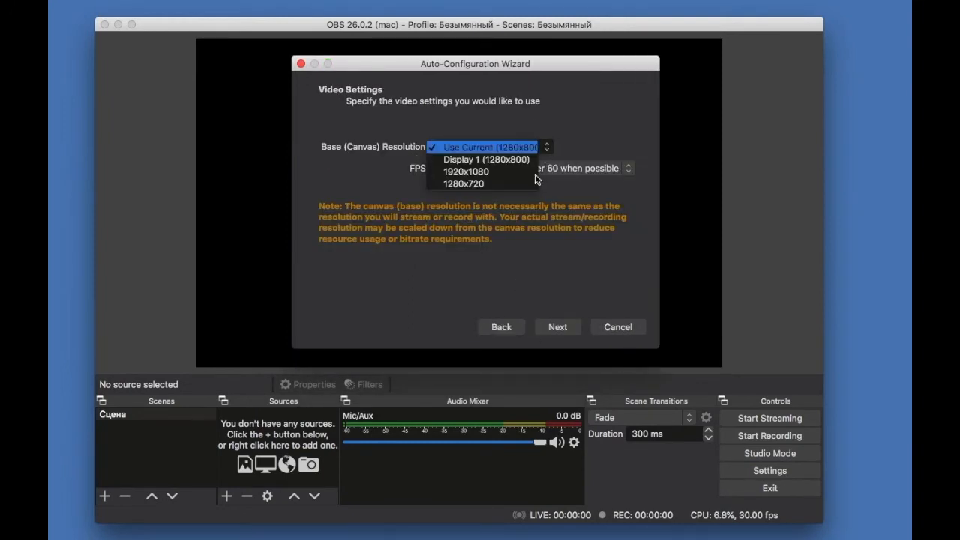
{"action": "left_click", "coordinate": [550, 150]}
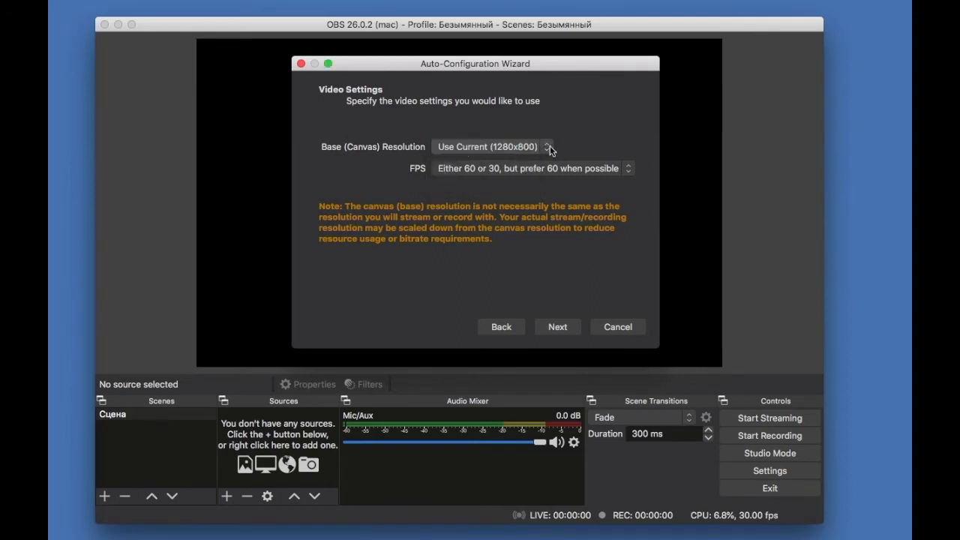
{"action": "left_click", "coordinate": [628, 169]}
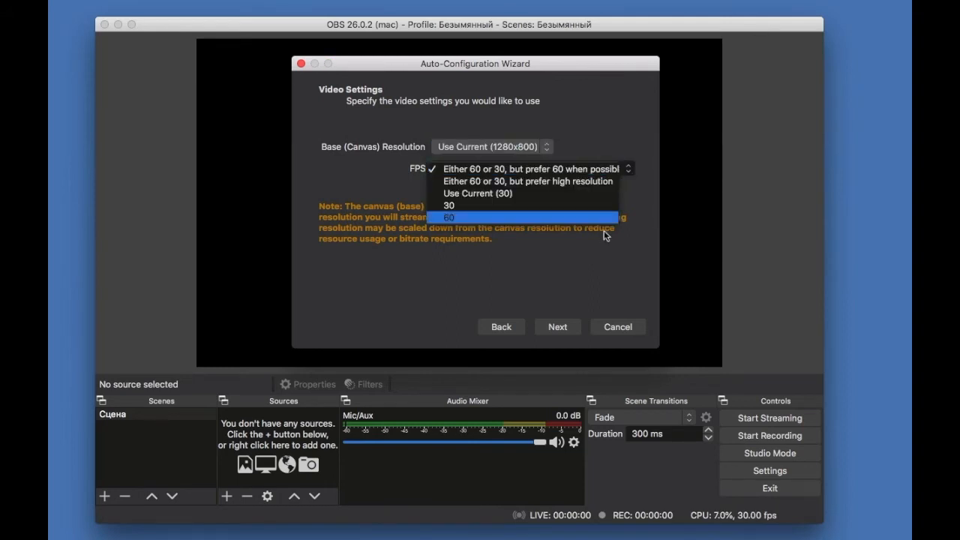
{"action": "left_click", "coordinate": [633, 159]}
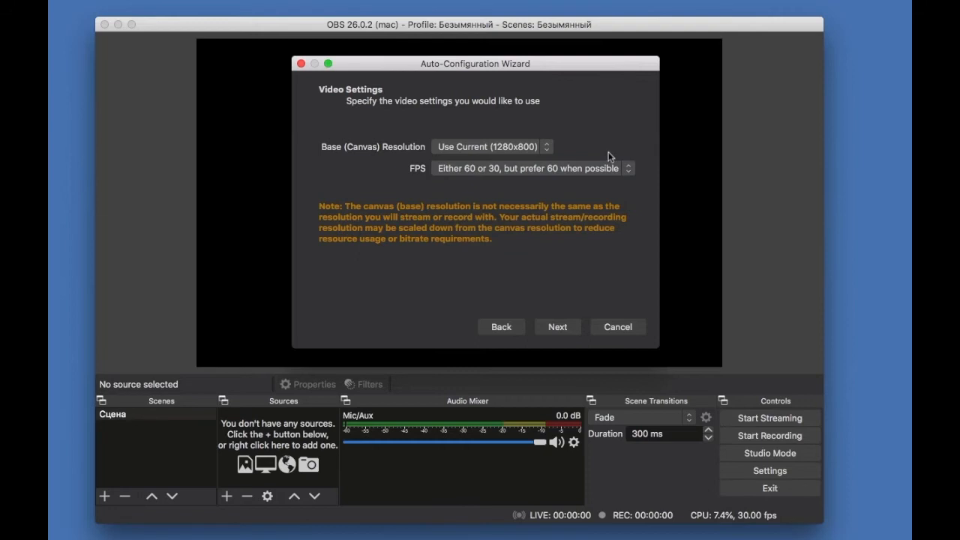
{"action": "left_click", "coordinate": [557, 327]}
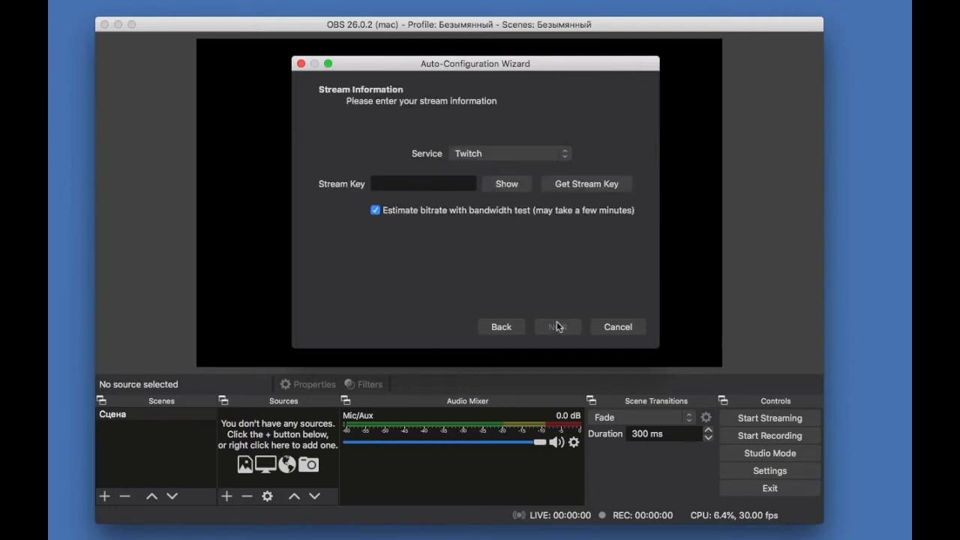
Choose YouTube - RTMP as the wizard's streaming service and copy the default stream key from YouTube Studio in Safari.
{"action": "left_click", "coordinate": [565, 155]}
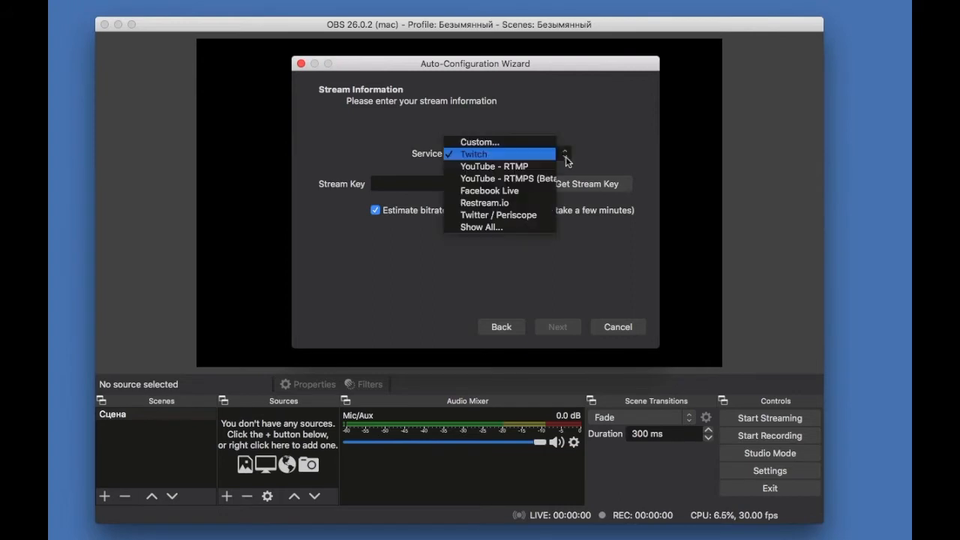
{"action": "left_click", "coordinate": [534, 167]}
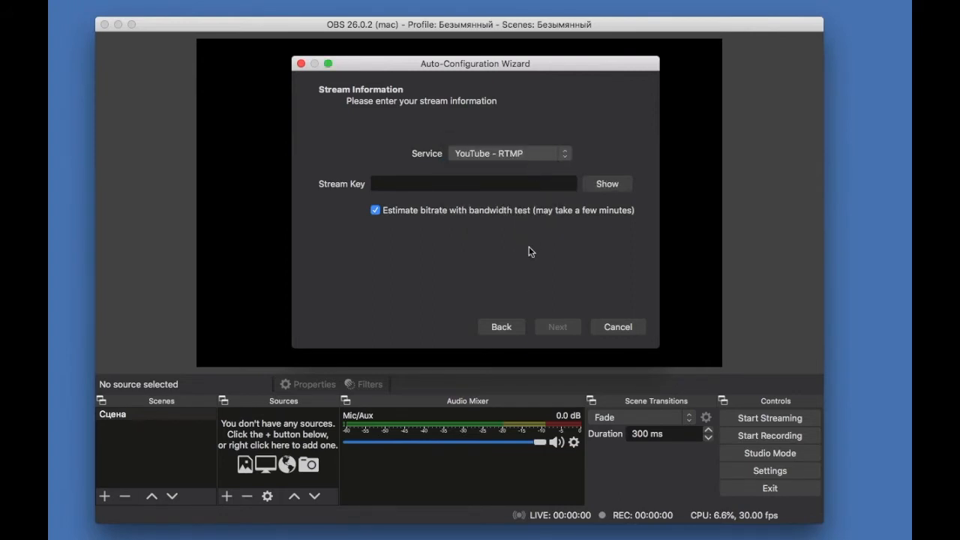
{"action": "mouse_move", "coordinate": [383, 528]}
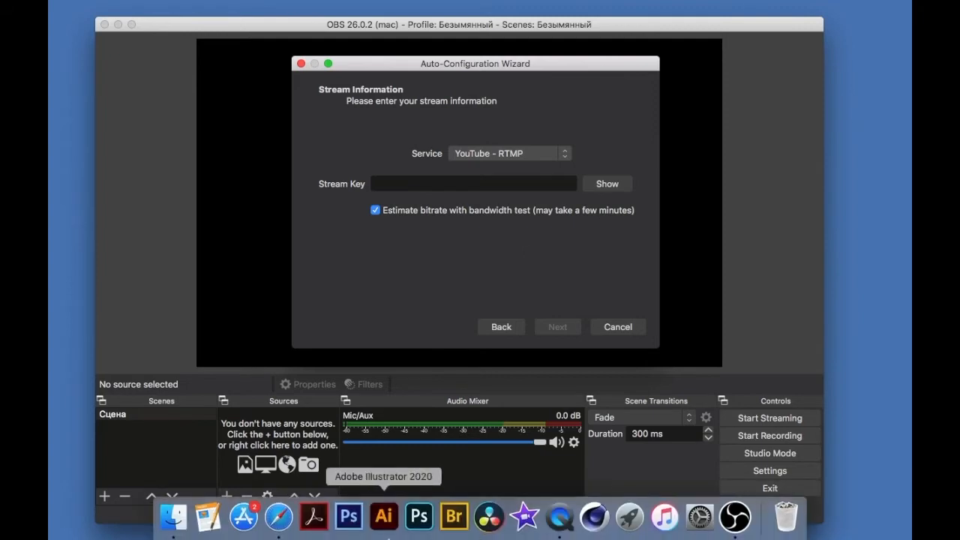
{"action": "left_click", "coordinate": [280, 518]}
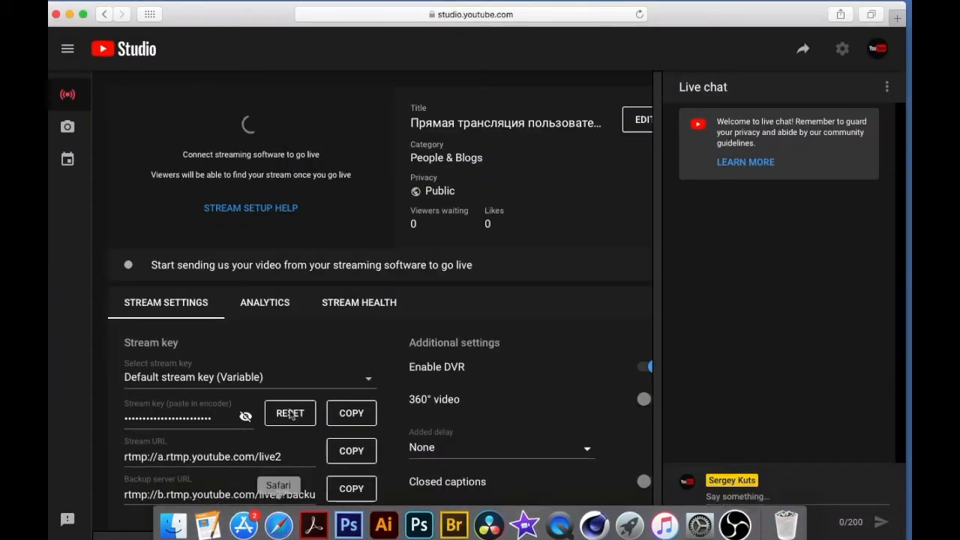
{"action": "left_click", "coordinate": [358, 417]}
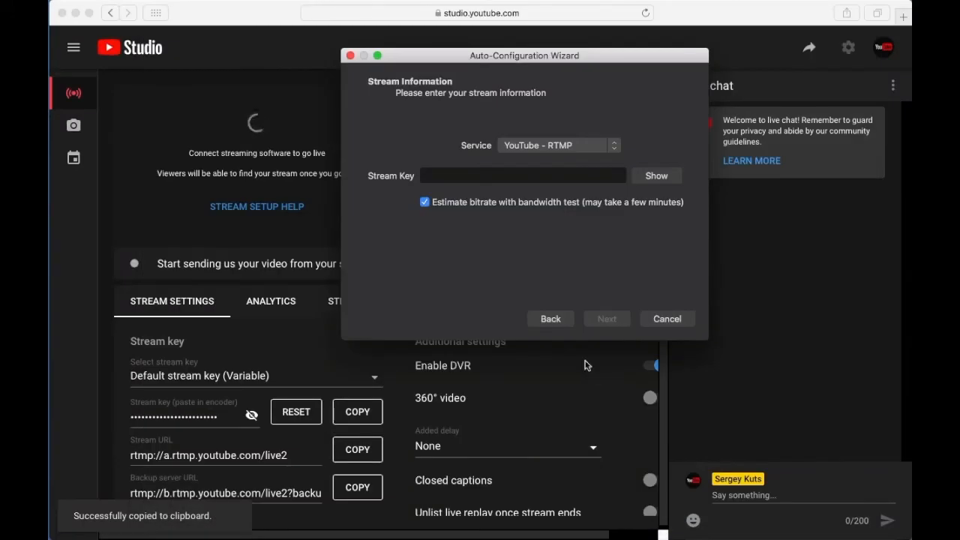
Paste the stream key into the Auto-Configuration Wizard and start the bandwidth test to the channel.
{"action": "left_click", "coordinate": [527, 181]}
{"action": "key", "text": "super+v"}
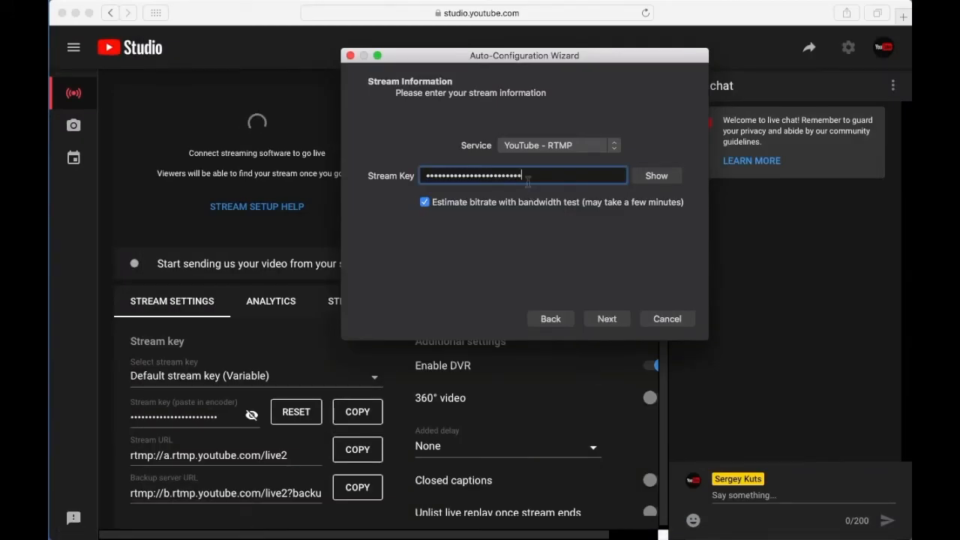
{"action": "left_click", "coordinate": [605, 317]}
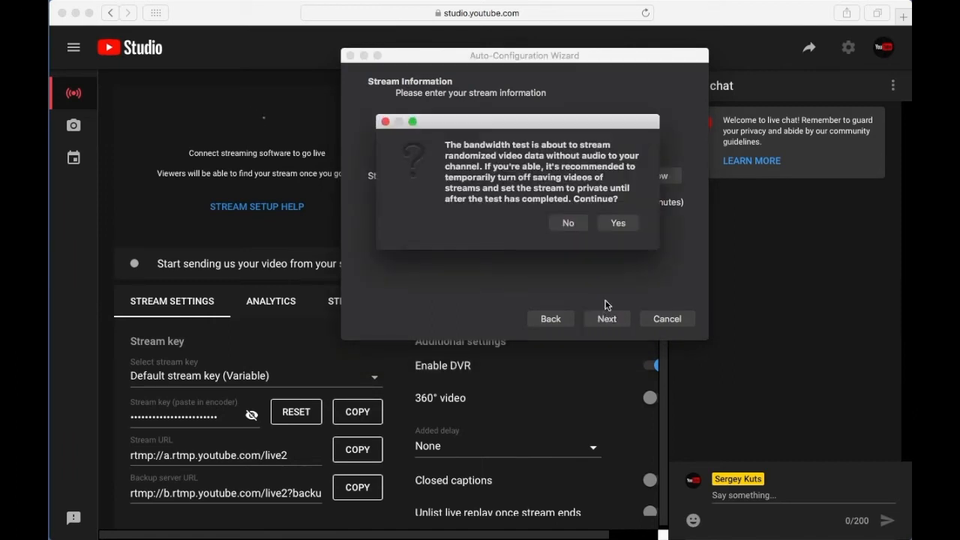
{"action": "left_click", "coordinate": [618, 225]}
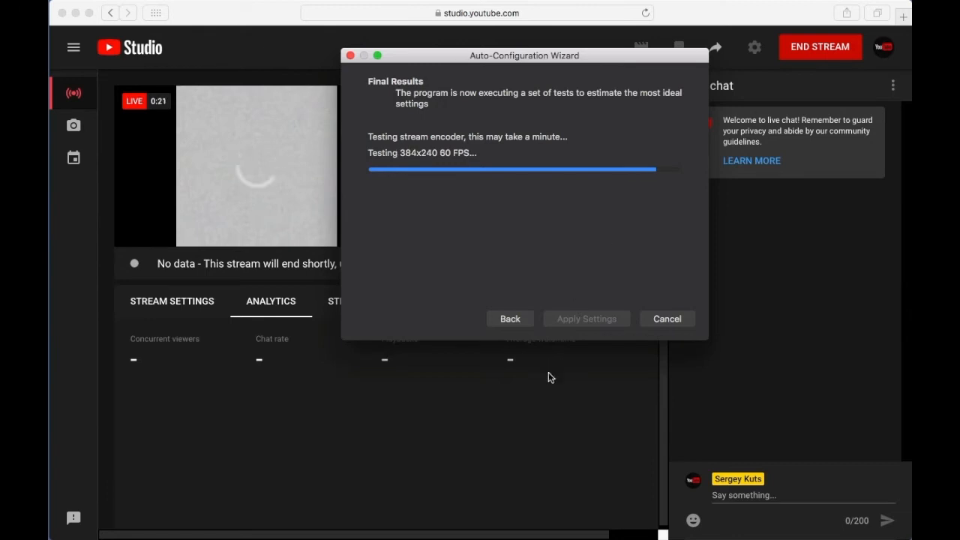
Look over the live stream's settings and analytics in YouTube Studio.
{"action": "left_click", "coordinate": [479, 409]}
{"action": "left_click", "coordinate": [196, 305]}
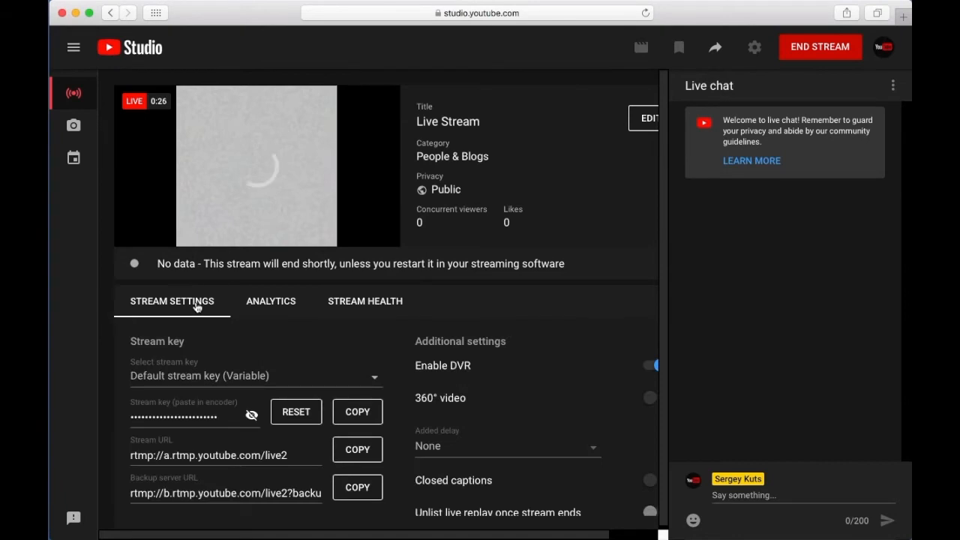
{"action": "left_click", "coordinate": [272, 306]}
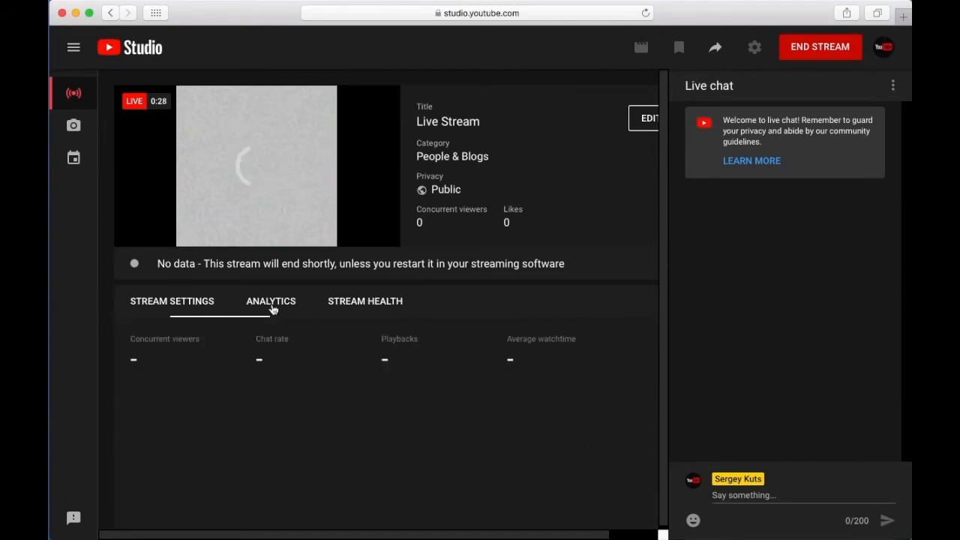
{"action": "left_click", "coordinate": [197, 301]}
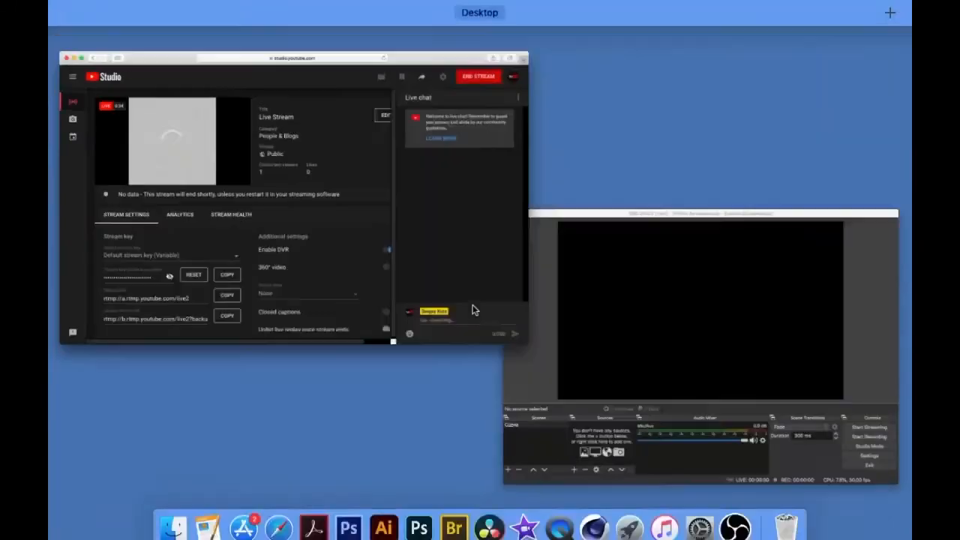
Return to OBS and cancel the Auto-Configuration Wizard without applying its estimated settings.
{"action": "key", "text": "ctrl+Up"}
{"action": "left_click", "coordinate": [630, 333]}
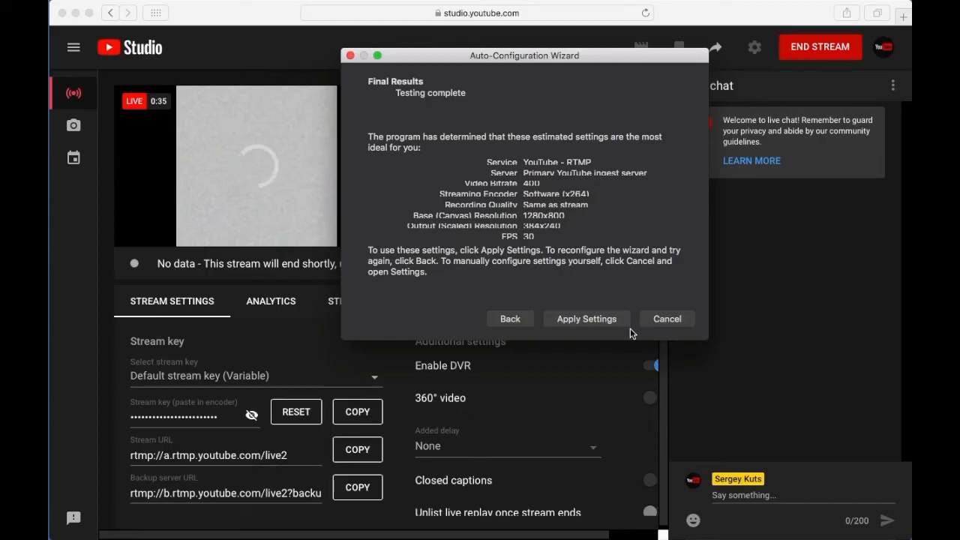
{"action": "left_click", "coordinate": [658, 321]}
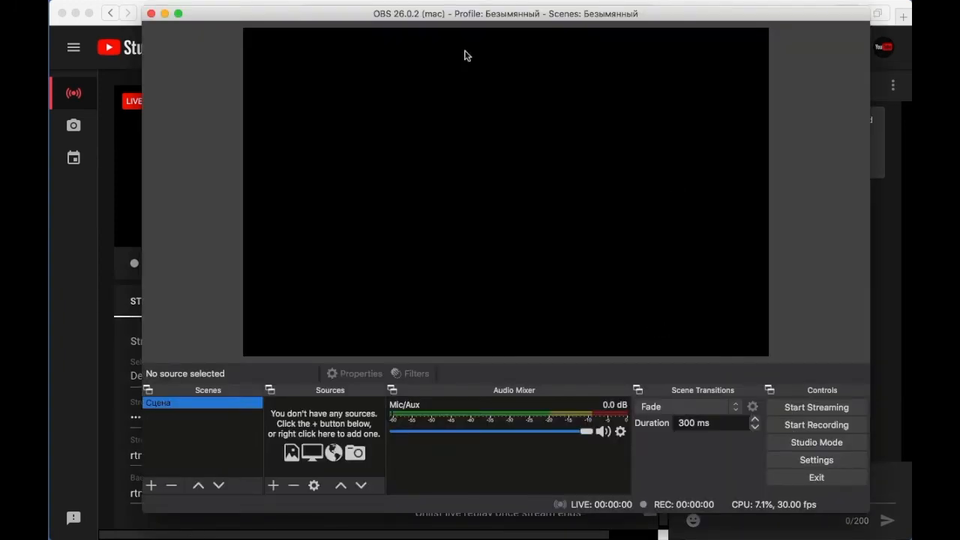
Move the OBS window aside and try to start streaming without any video source.
{"action": "left_click_drag", "start_coordinate": [341, 17], "coordinate": [426, 21]}
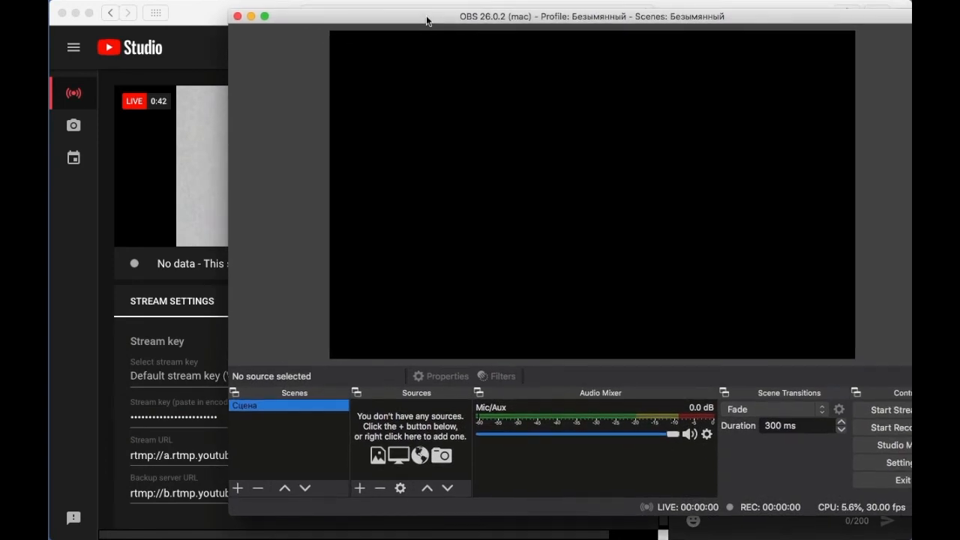
{"action": "left_click", "coordinate": [892, 410]}
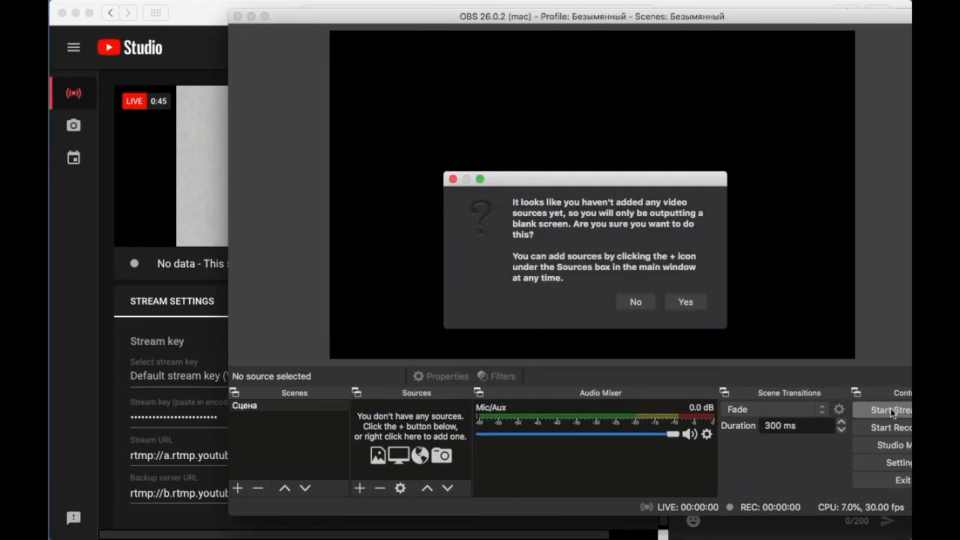
{"action": "left_click", "coordinate": [685, 303]}
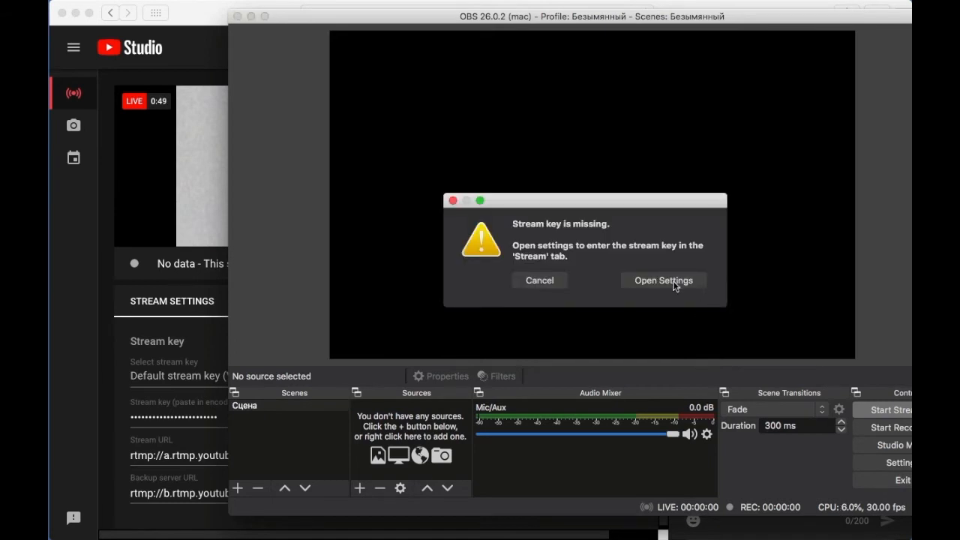
Set the OBS stream service to YouTube - RTMP, paste the stream key, and save the settings.
{"action": "left_click", "coordinate": [673, 283]}
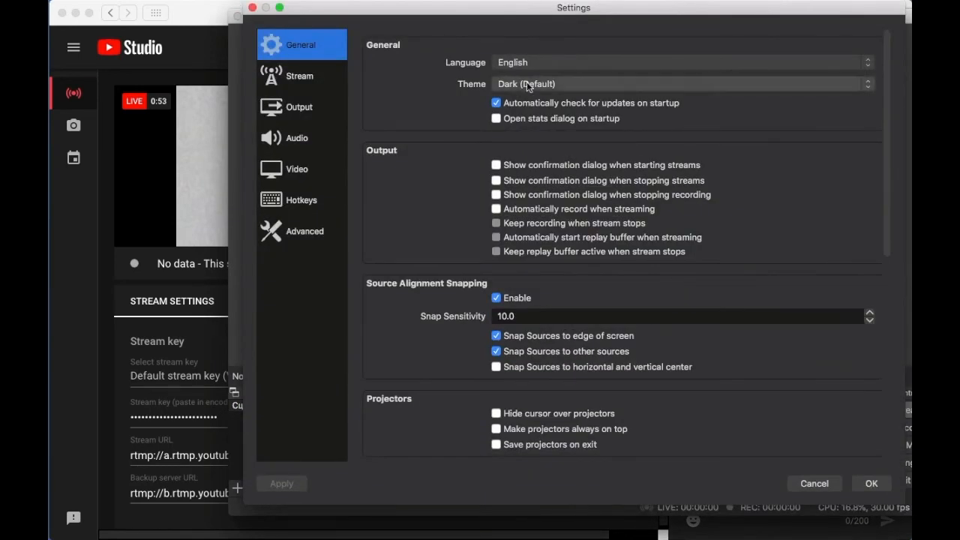
{"action": "left_click", "coordinate": [312, 77]}
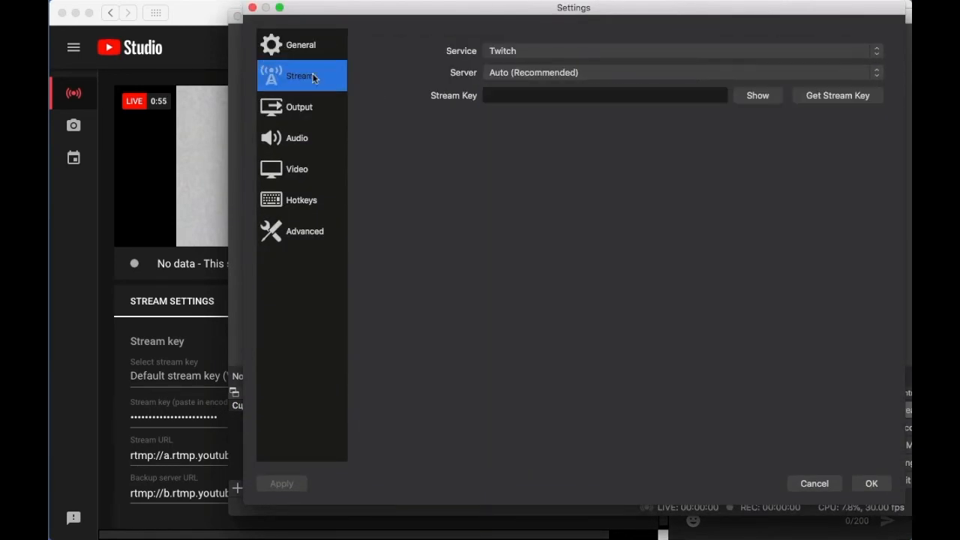
{"action": "left_click", "coordinate": [525, 52]}
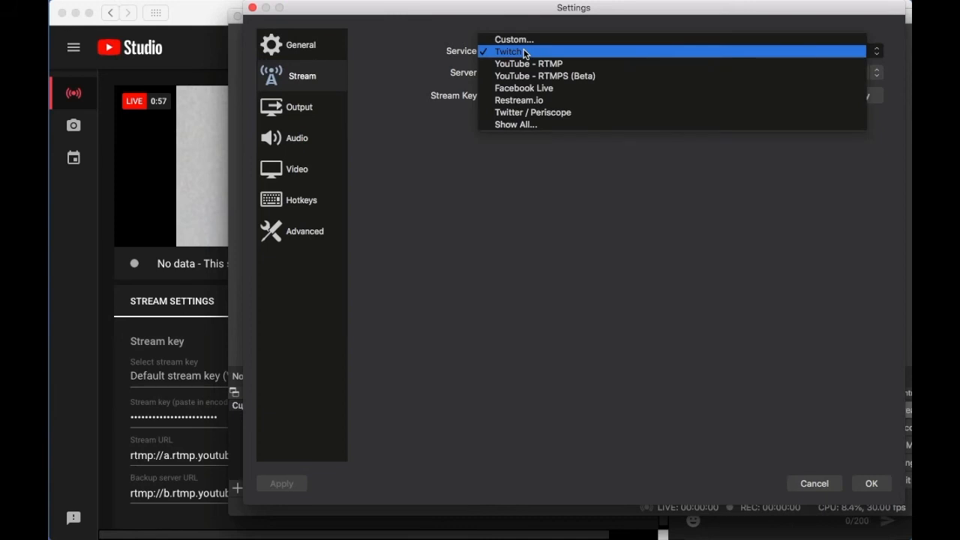
{"action": "left_click", "coordinate": [524, 64]}
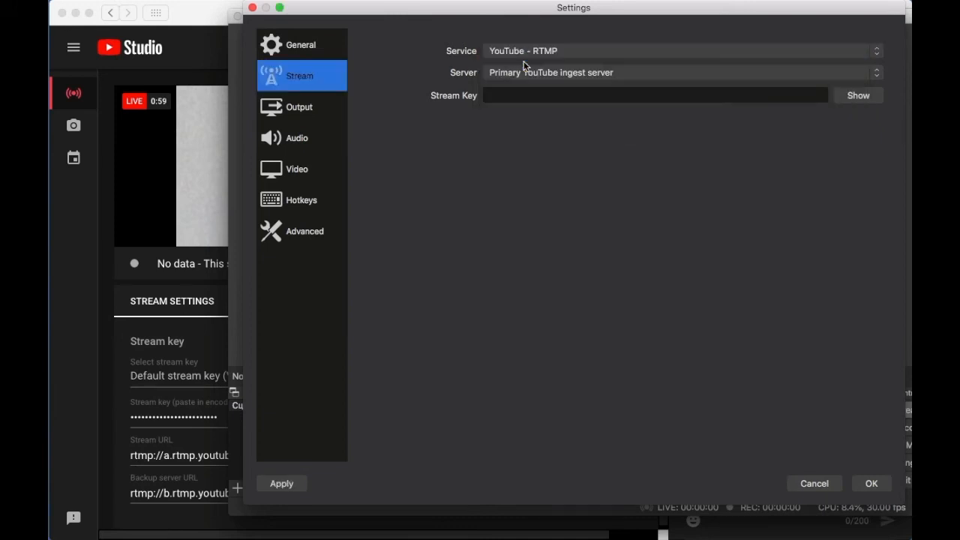
{"action": "left_click", "coordinate": [523, 99]}
{"action": "key", "text": "super+v"}
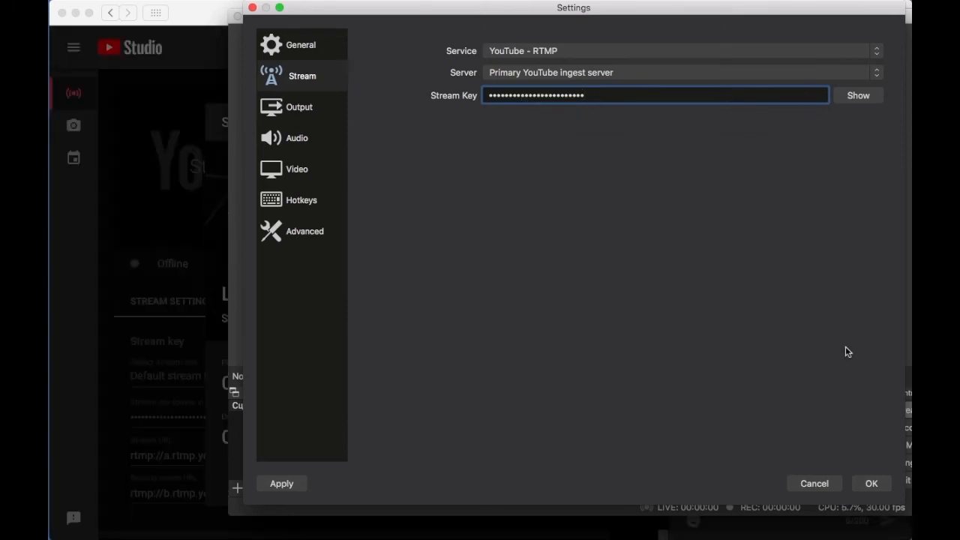
{"action": "left_click", "coordinate": [871, 484]}
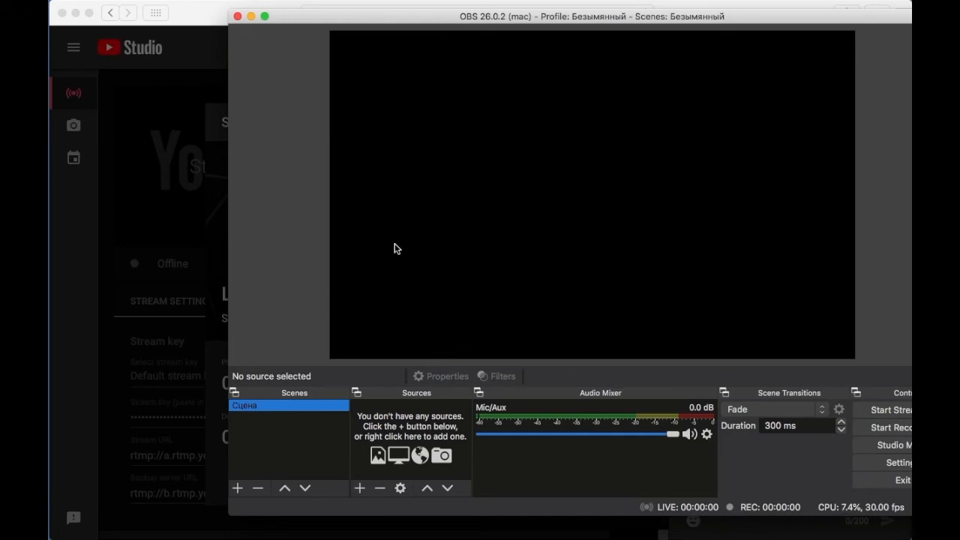
Switch to YouTube Studio in the browser, acknowledge the end-of-stream notice, and dismiss the Stream Finished summary.
{"action": "left_click", "coordinate": [209, 131]}
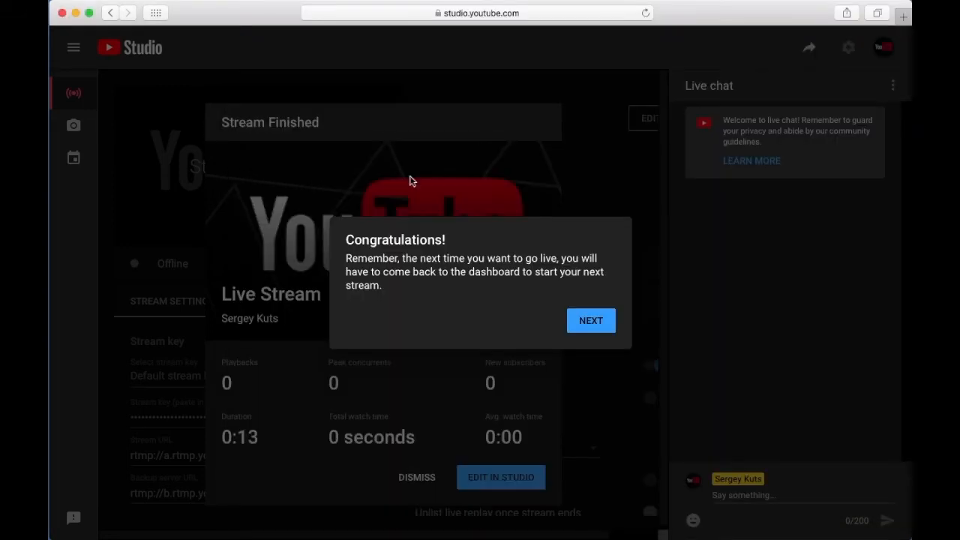
{"action": "left_click", "coordinate": [591, 321]}
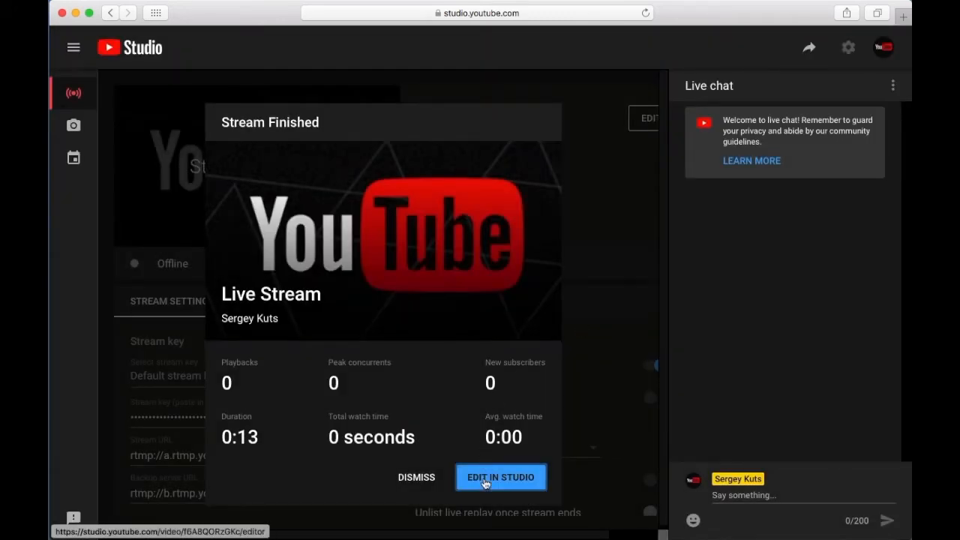
{"action": "left_click", "coordinate": [431, 481]}
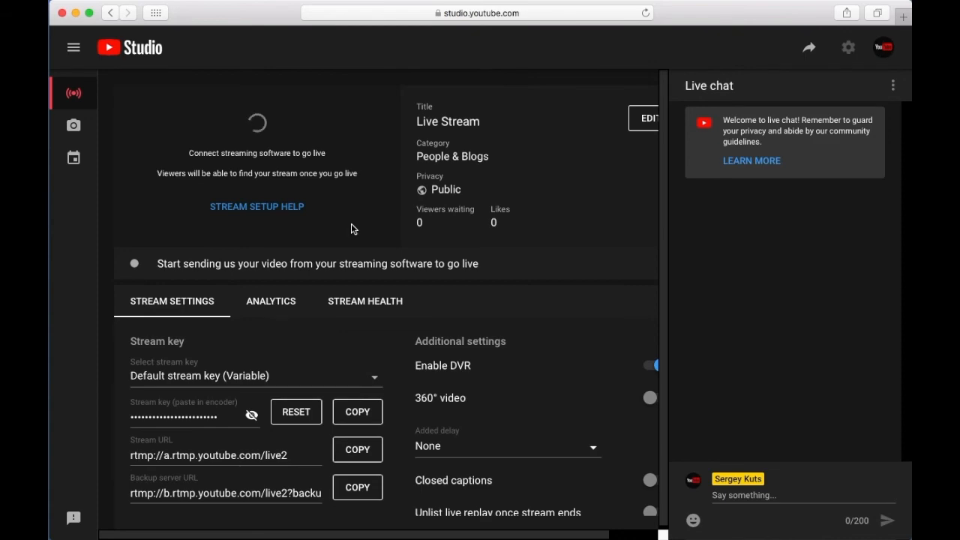
Switch to OBS, move its window so the controls are fully reachable, and start streaming despite having no video source.
{"action": "key", "text": "ctrl+Up"}
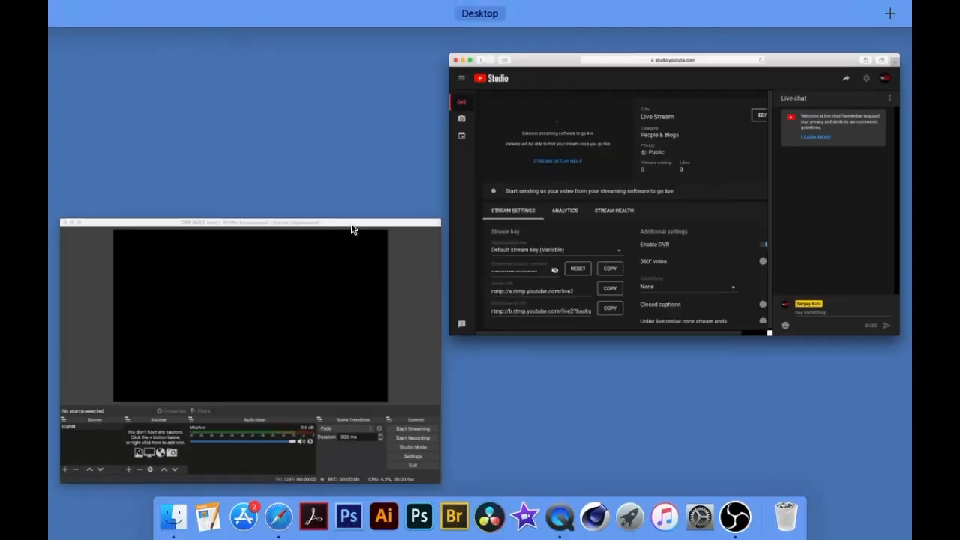
{"action": "left_click", "coordinate": [352, 229]}
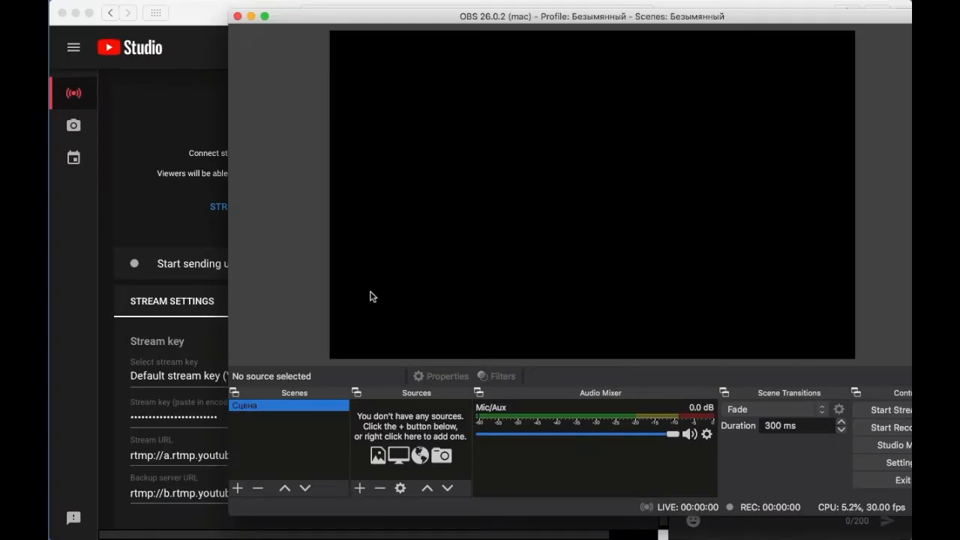
{"action": "left_click_drag", "start_coordinate": [430, 21], "coordinate": [423, 38]}
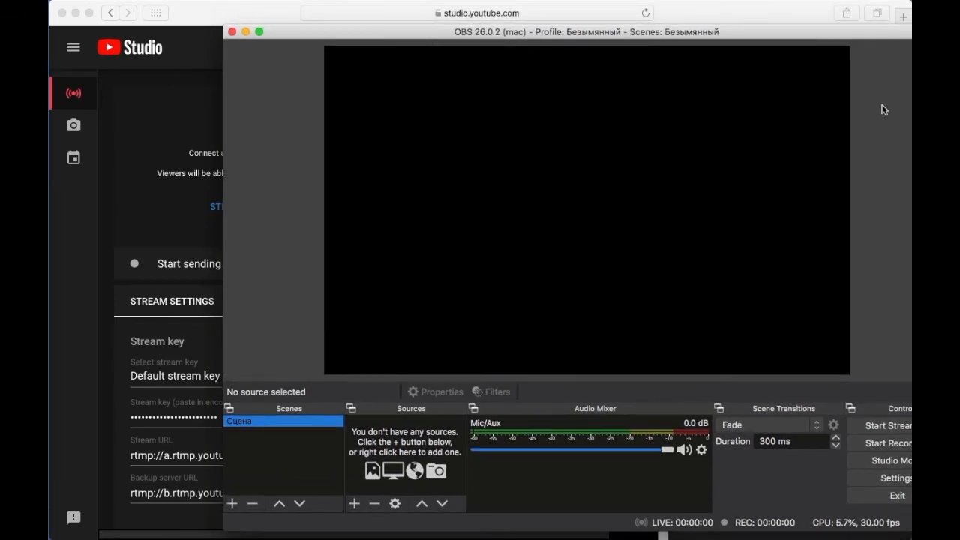
{"action": "left_click_drag", "start_coordinate": [879, 34], "coordinate": [798, 45]}
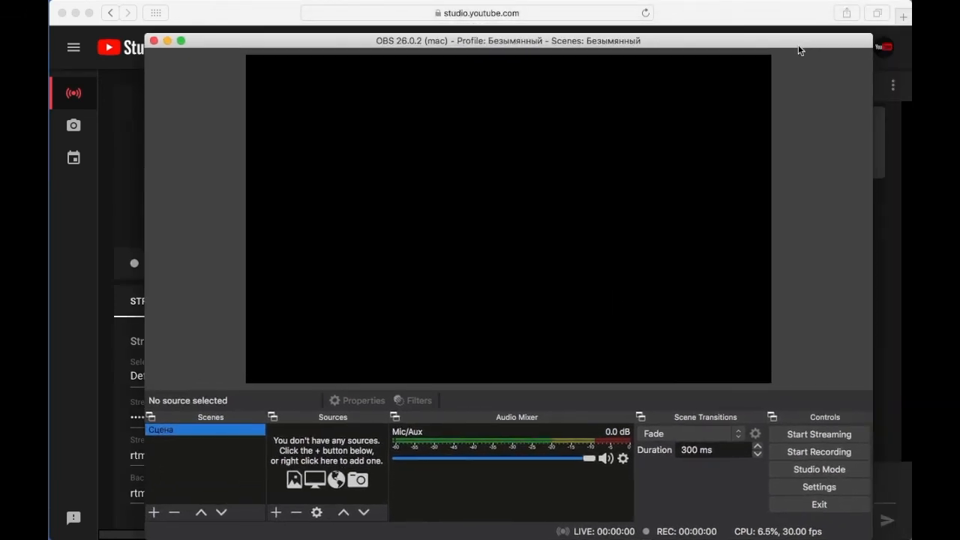
{"action": "left_click", "coordinate": [804, 435]}
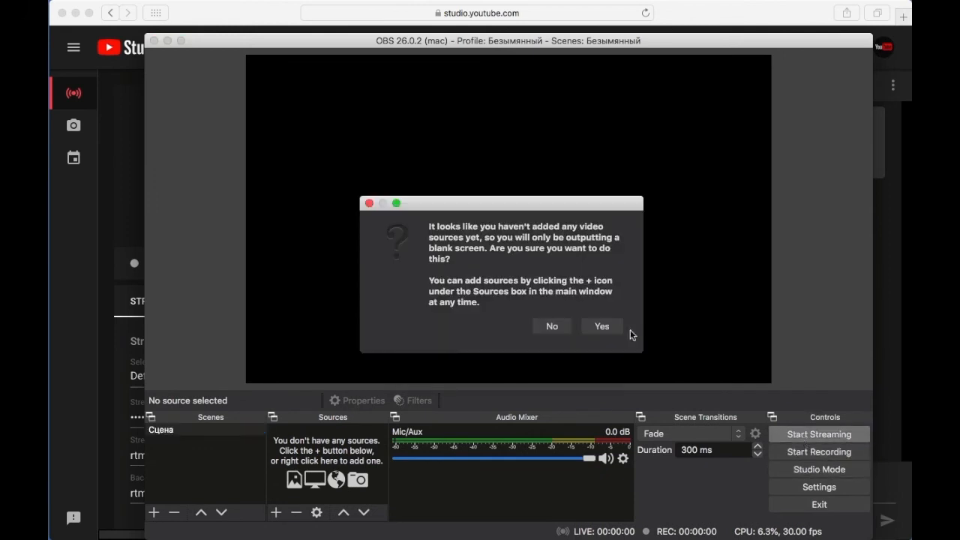
{"action": "left_click", "coordinate": [609, 326]}
Move the OBS window aside and add a new visible Display Capture source for display 0 with the cursor shown and no crop.
{"action": "left_click_drag", "start_coordinate": [272, 46], "coordinate": [531, 37]}
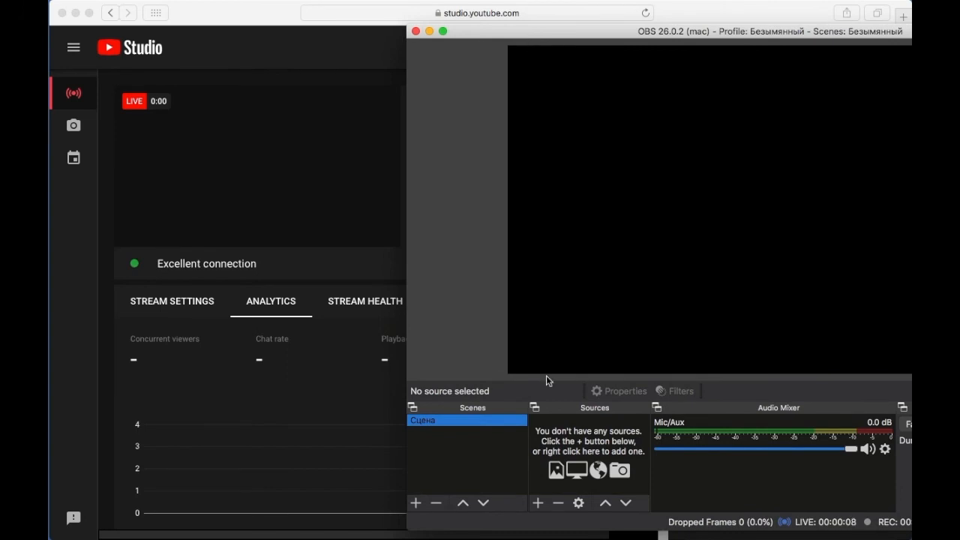
{"action": "left_click", "coordinate": [539, 504]}
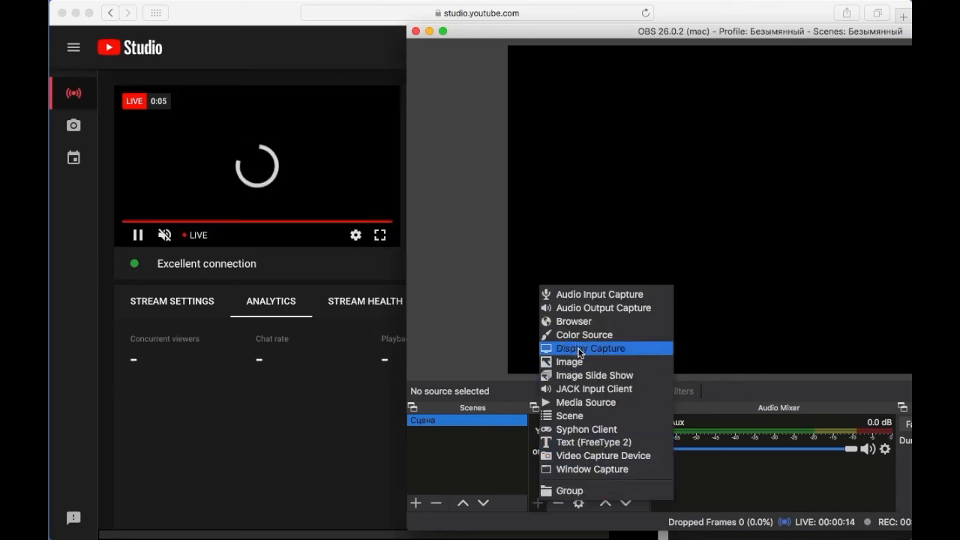
{"action": "left_click", "coordinate": [576, 348]}
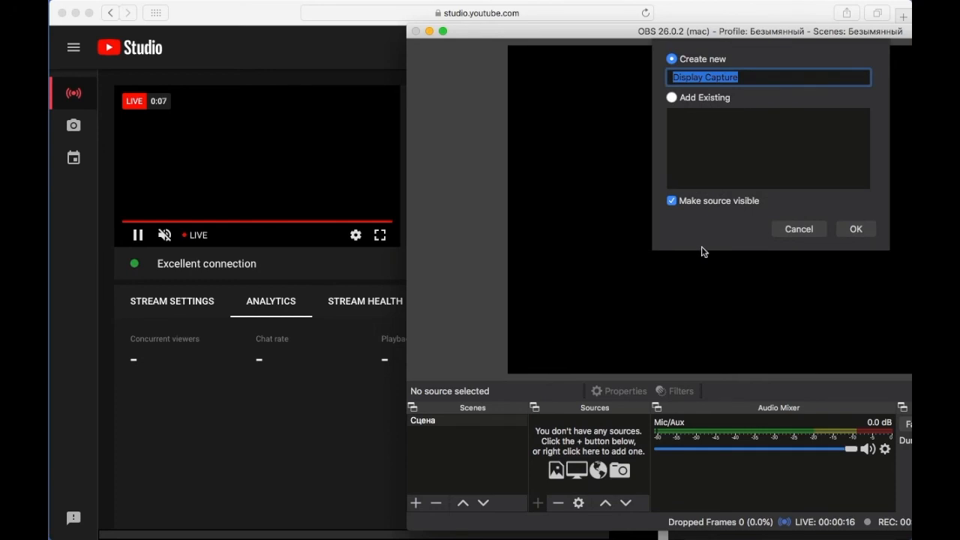
{"action": "left_click", "coordinate": [854, 230]}
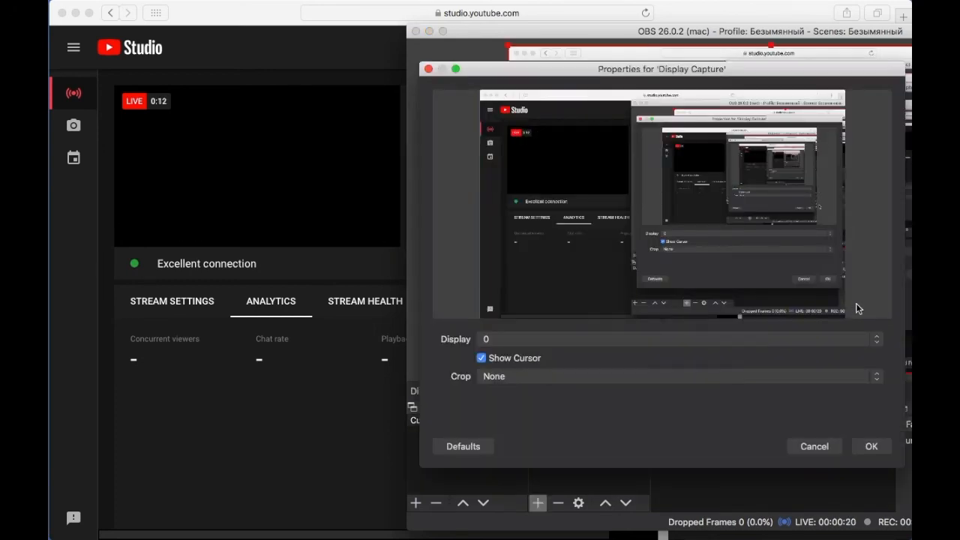
{"action": "left_click", "coordinate": [870, 446]}
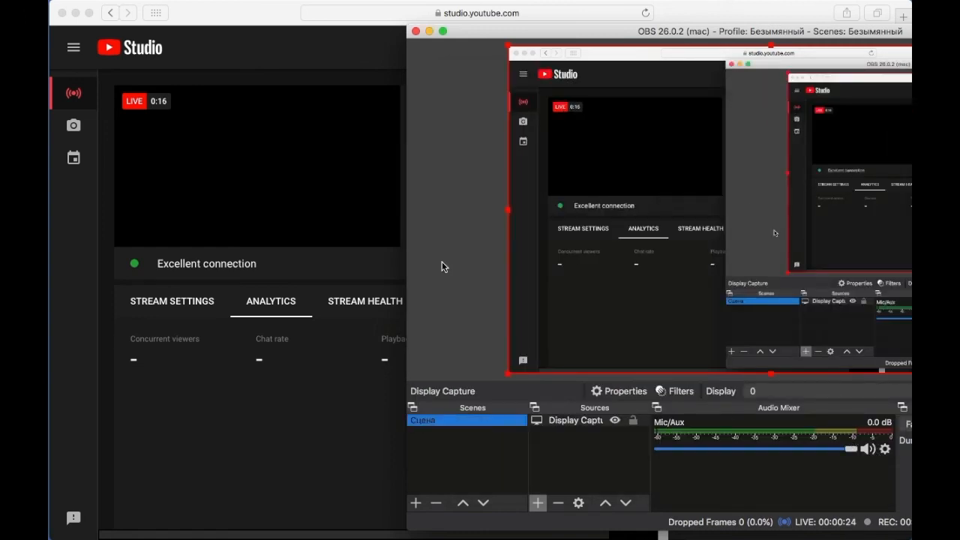
Check the live preview and stream settings in YouTube Studio and return to OBS.
{"action": "left_click", "coordinate": [198, 303]}
{"action": "left_click", "coordinate": [199, 302]}
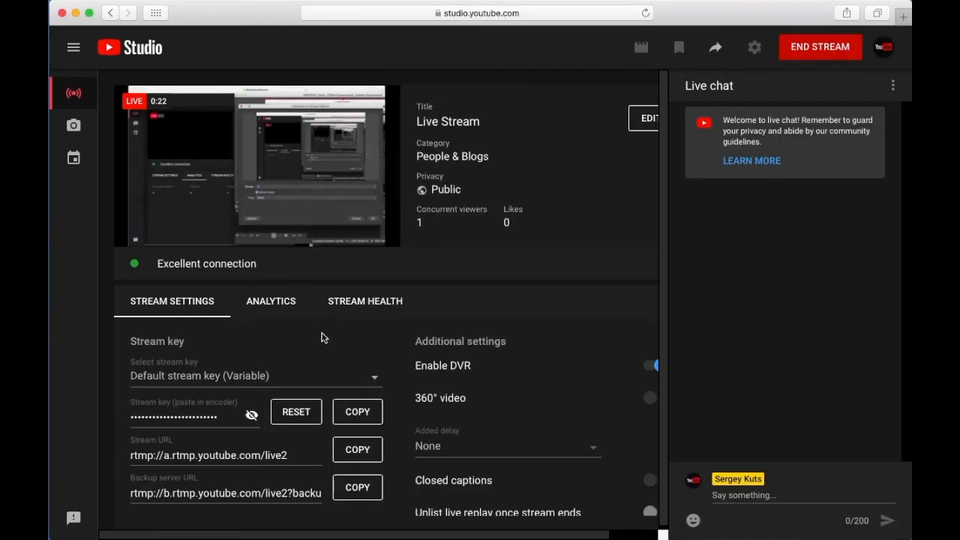
{"action": "key", "text": "ctrl+Up"}
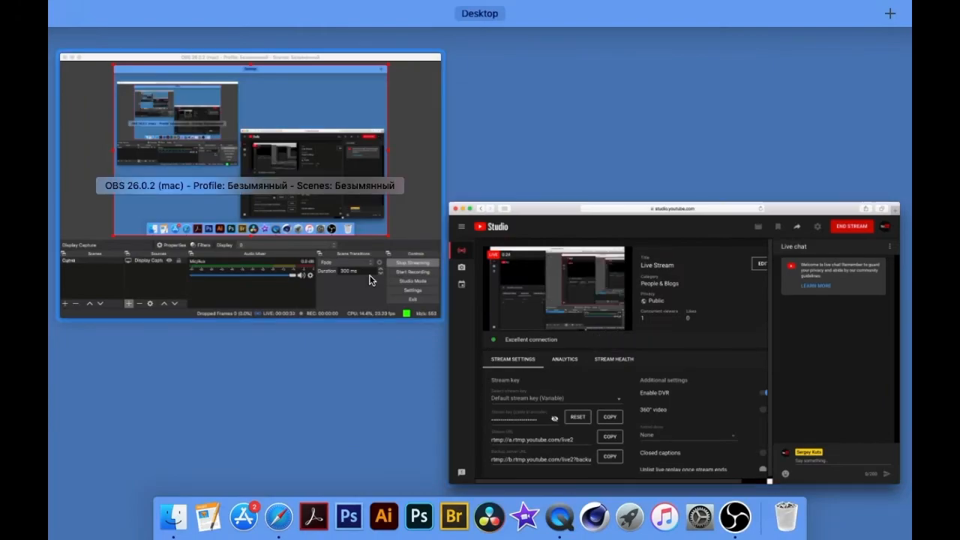
{"action": "left_click", "coordinate": [407, 188]}
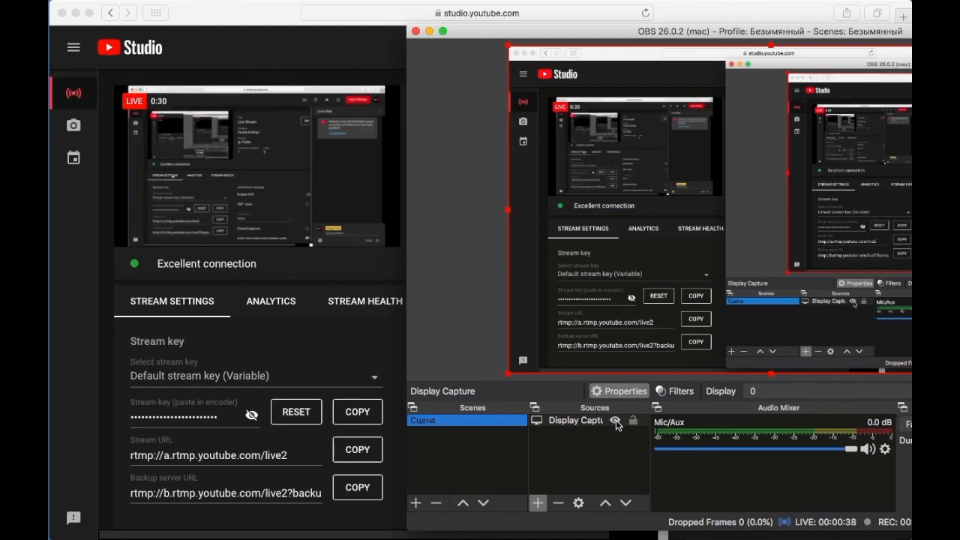
Minimize the OBS window and move the browser window across the desktop and back to test the live screen capture.
{"action": "left_click", "coordinate": [429, 31]}
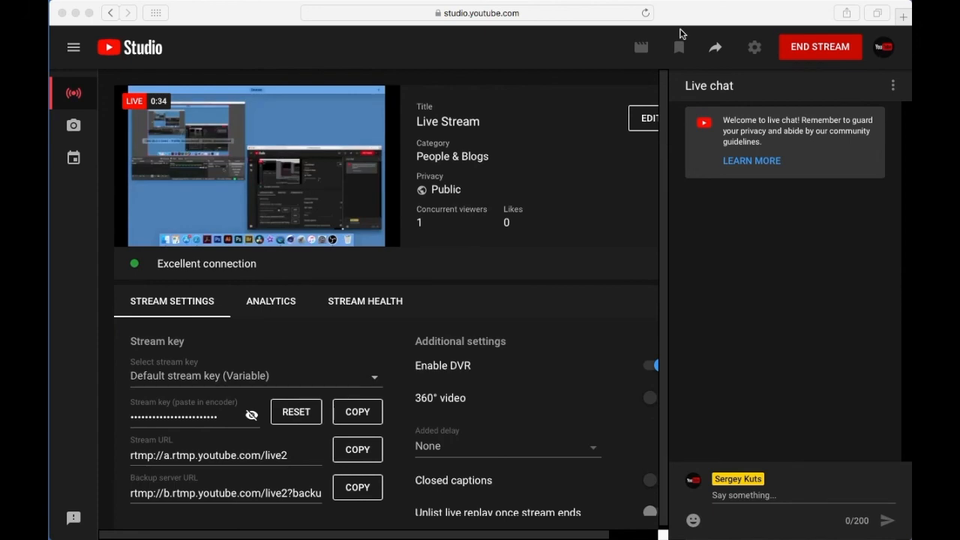
{"action": "left_click_drag", "start_coordinate": [683, 22], "coordinate": [748, 80]}
{"action": "left_click_drag", "start_coordinate": [325, 67], "coordinate": [780, 280]}
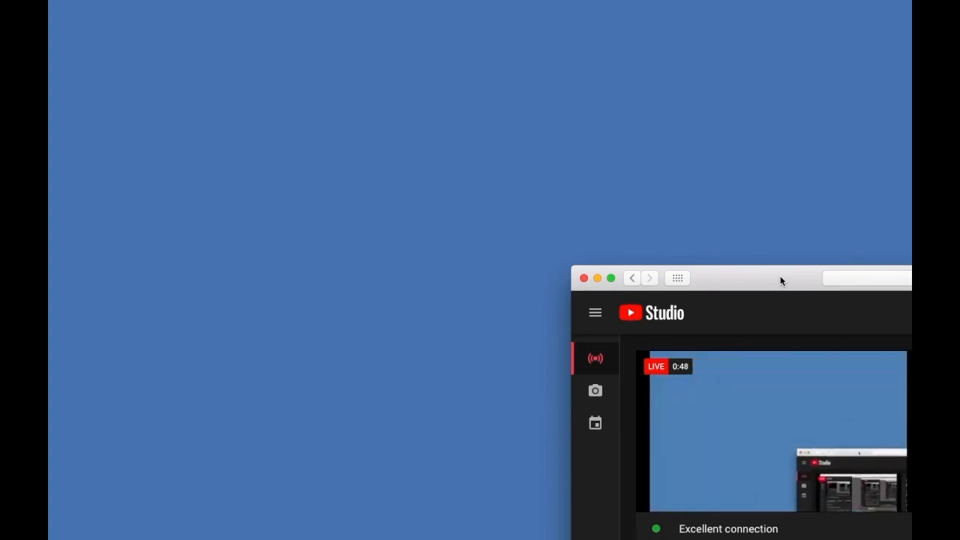
{"action": "left_click_drag", "start_coordinate": [780, 277], "coordinate": [260, 18]}
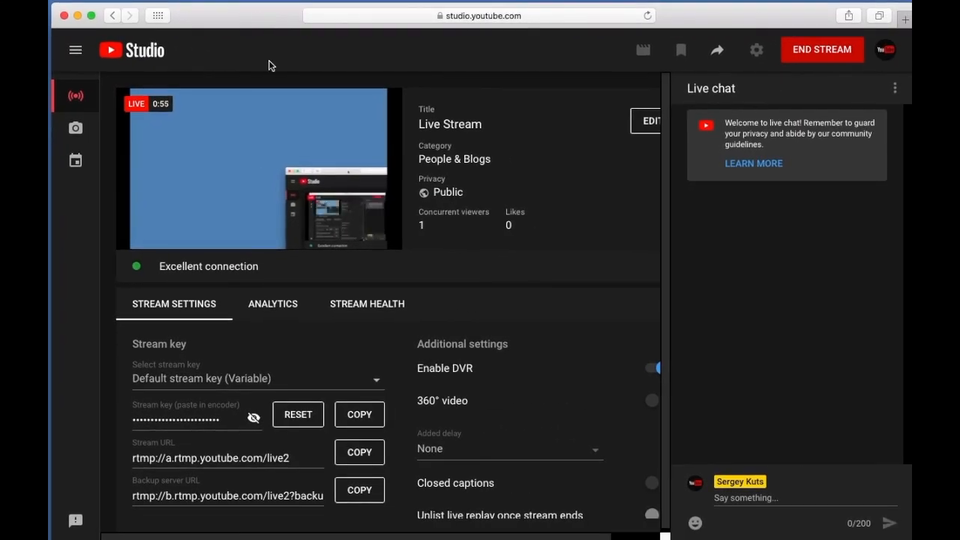
Review the live stream's health messages and its analytics in YouTube Studio.
{"action": "left_click", "coordinate": [345, 309]}
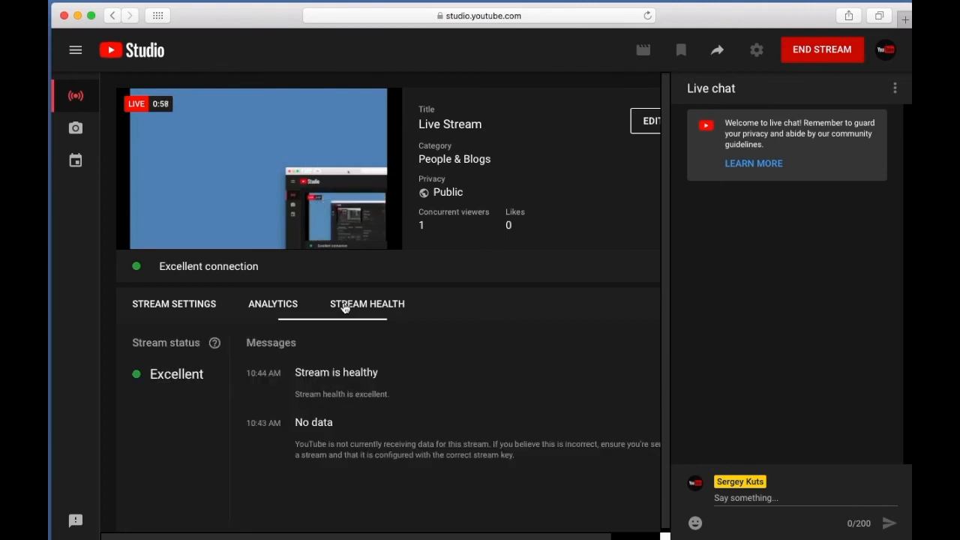
{"action": "left_click", "coordinate": [291, 307]}
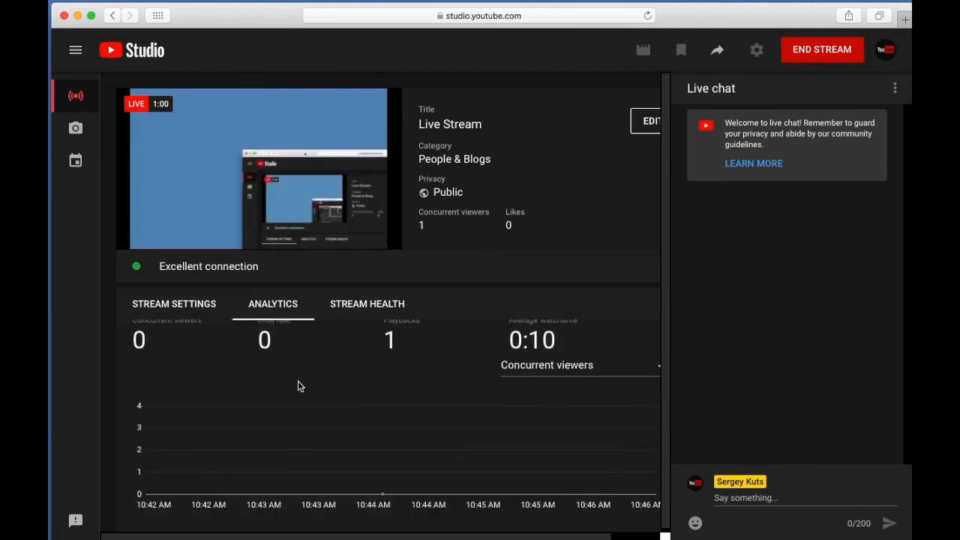
{"action": "scroll", "coordinate": [301, 386], "scroll_direction": "up", "scroll_amount": 1}
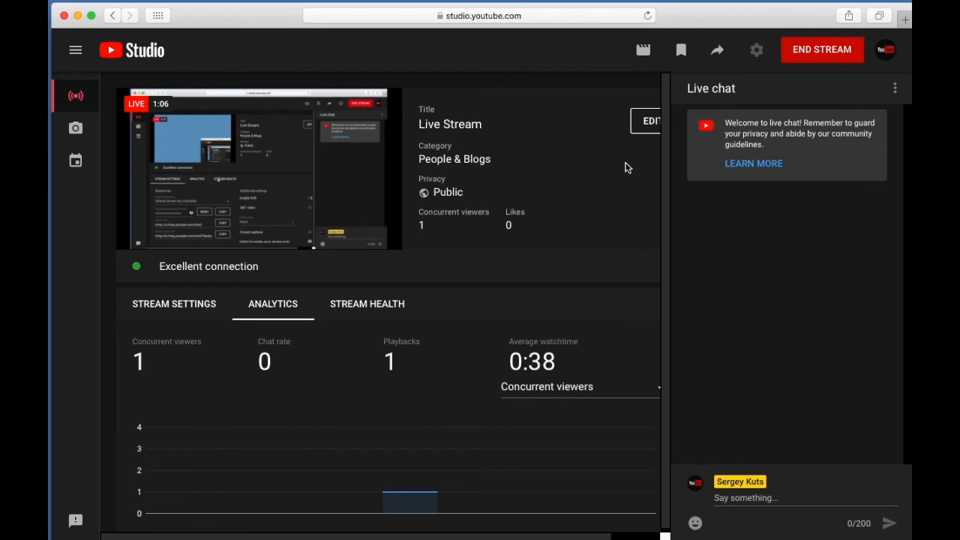
End the live stream from YouTube Studio and dismiss the Stream Finished summary.
{"action": "left_click", "coordinate": [817, 55]}
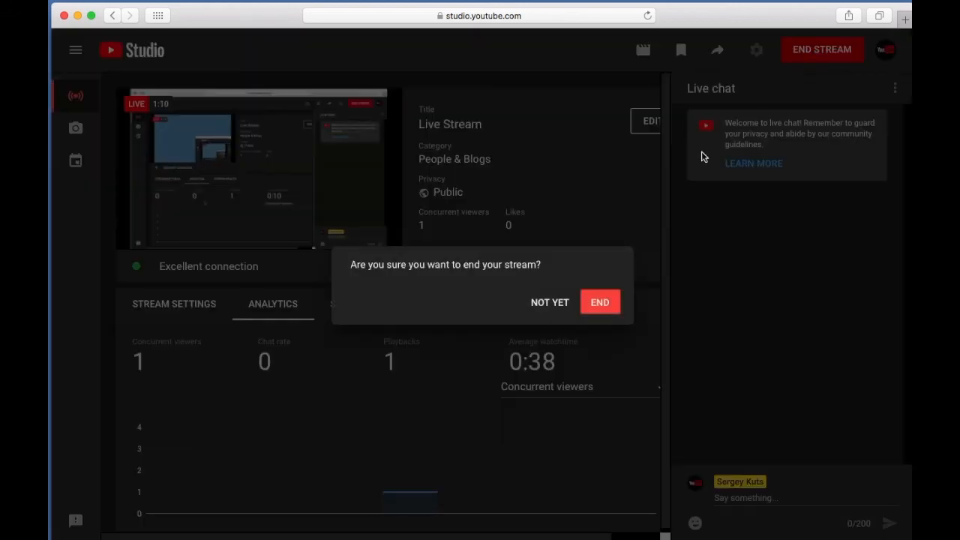
{"action": "left_click", "coordinate": [602, 303]}
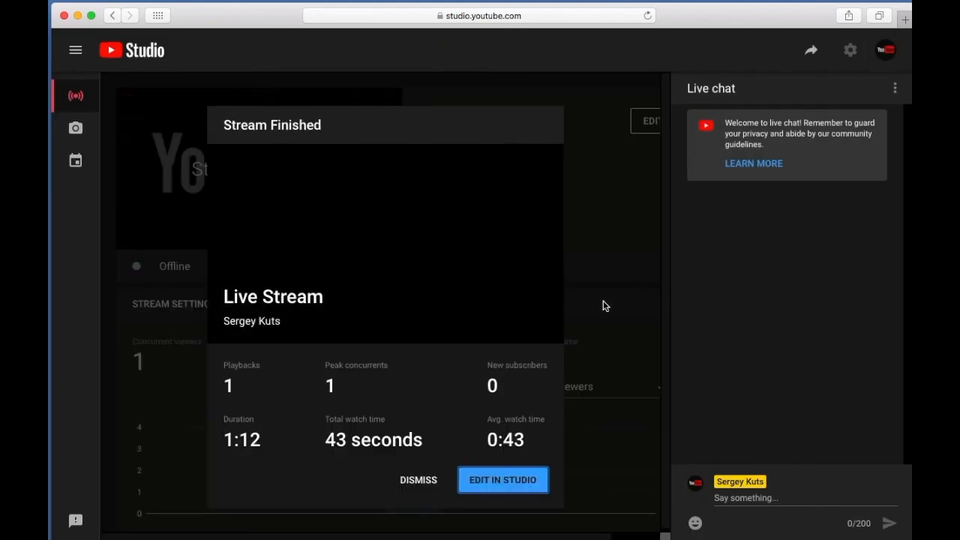
{"action": "left_click", "coordinate": [424, 484]}
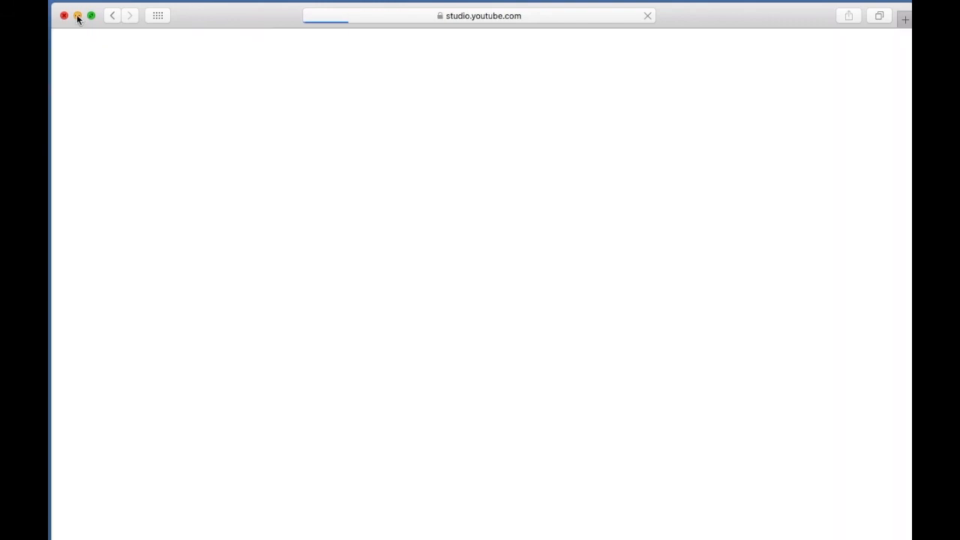
Minimize the browser and switch to OBS to stop streaming and hide the Display Capture source.
{"action": "left_click", "coordinate": [78, 16]}
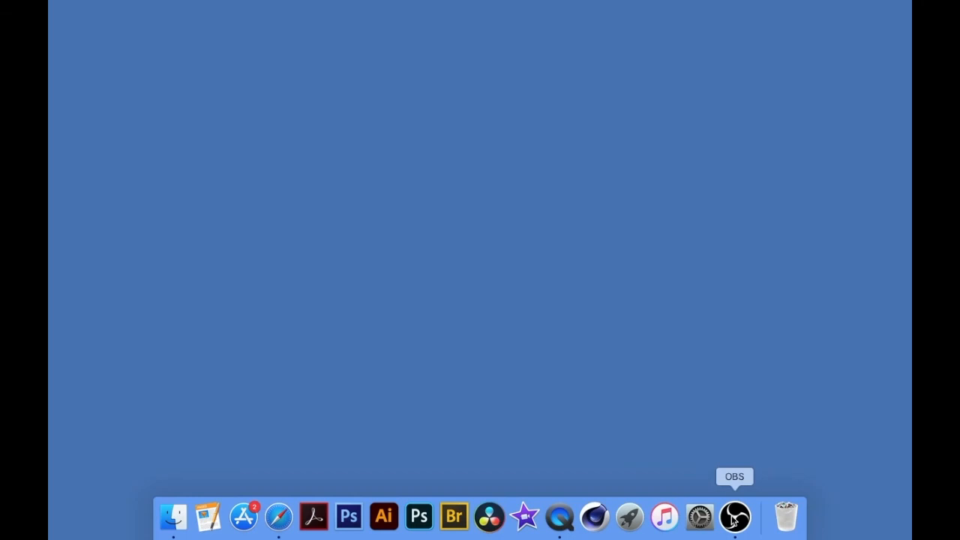
{"action": "left_click", "coordinate": [734, 517]}
{"action": "left_click_drag", "start_coordinate": [549, 29], "coordinate": [257, 23]}
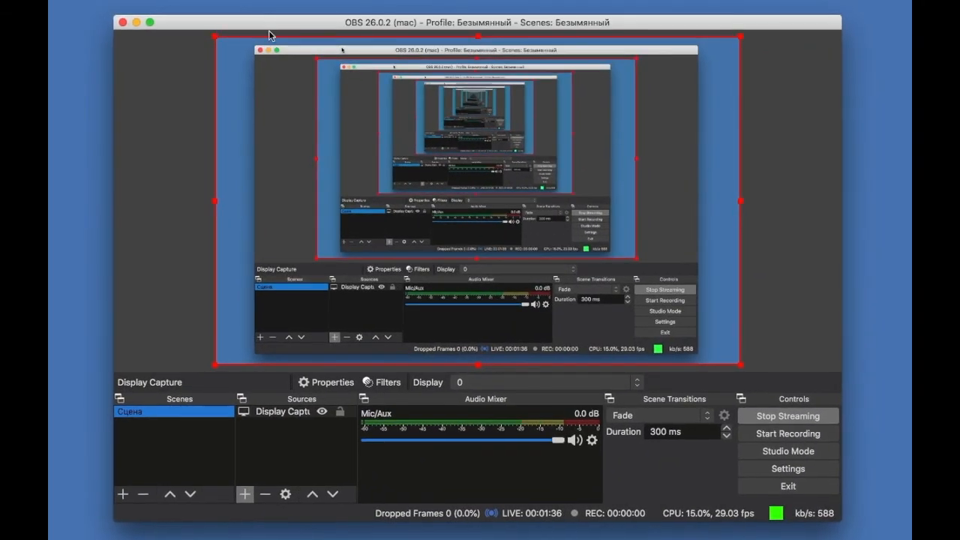
{"action": "left_click", "coordinate": [789, 417]}
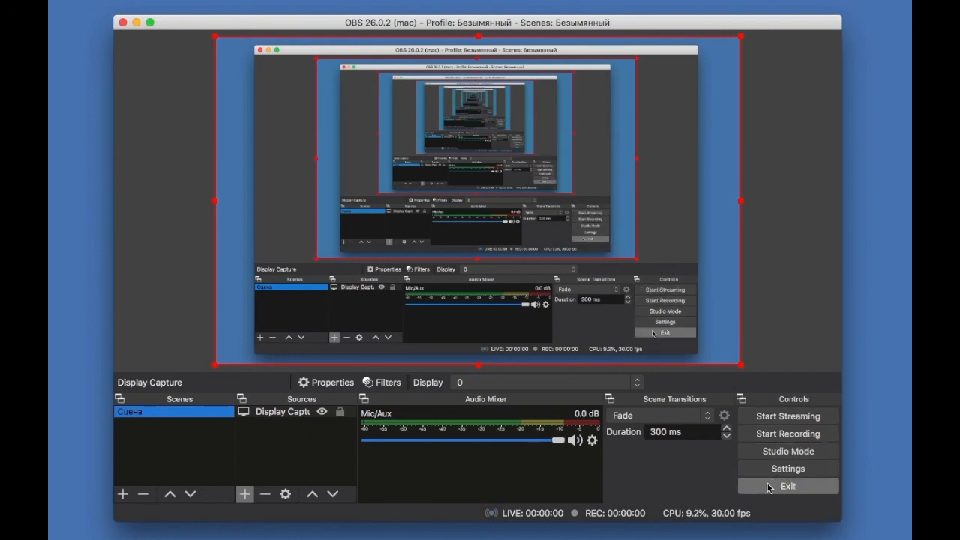
{"action": "left_click", "coordinate": [321, 413]}
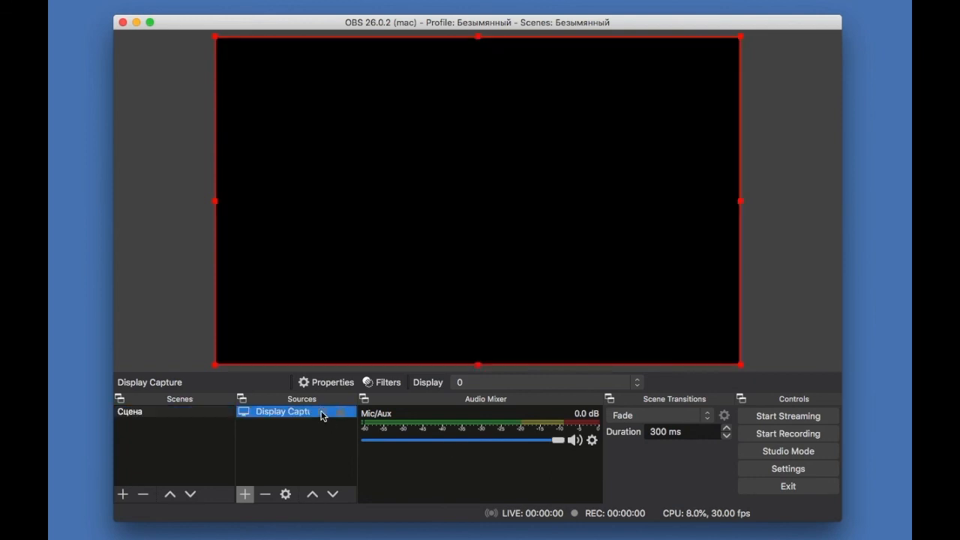
Add a new Image source to the scene without choosing an image file.
{"action": "left_click", "coordinate": [247, 495]}
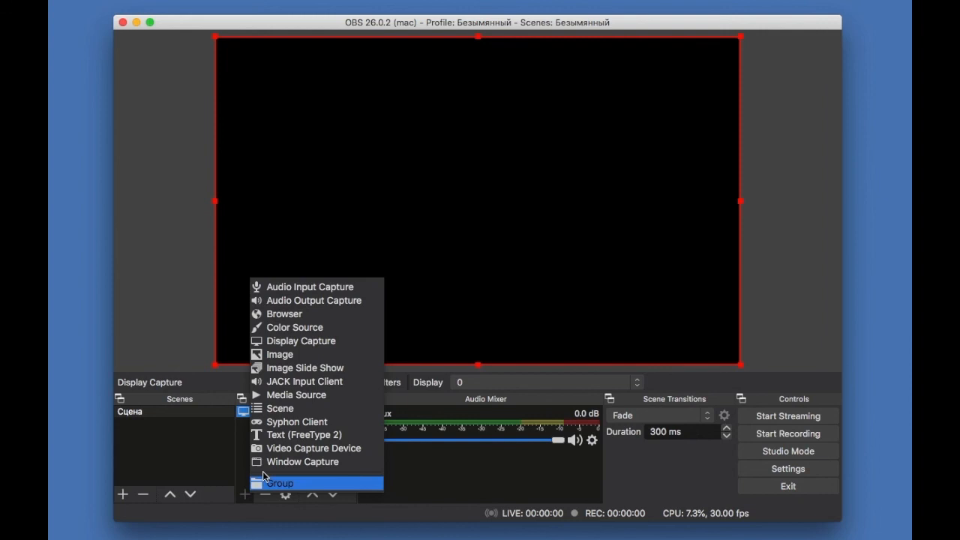
{"action": "left_click", "coordinate": [311, 353]}
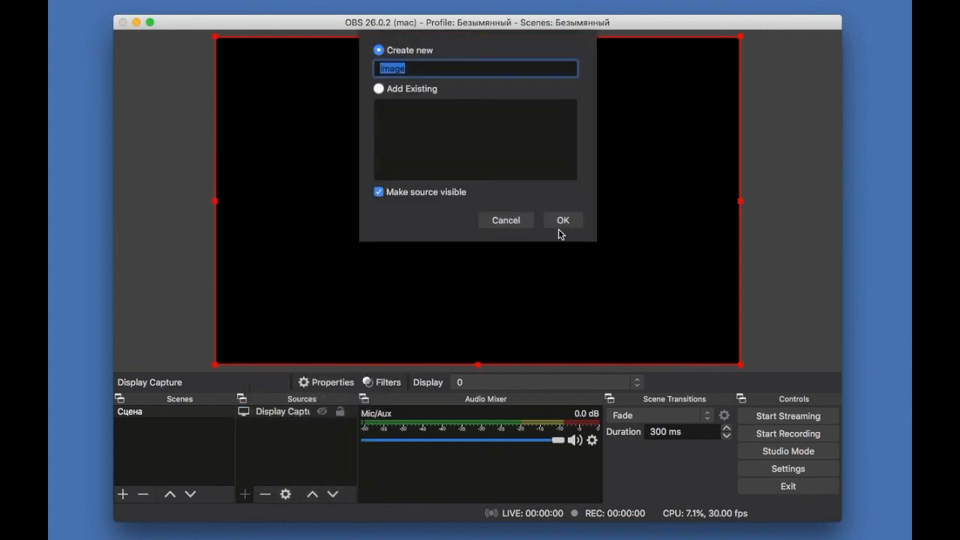
{"action": "left_click", "coordinate": [563, 220]}
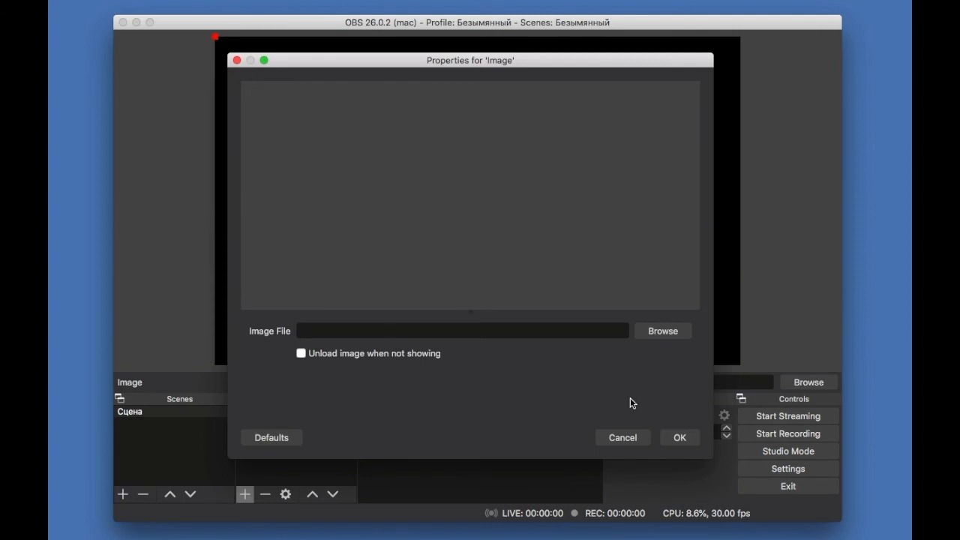
{"action": "left_click", "coordinate": [680, 438]}
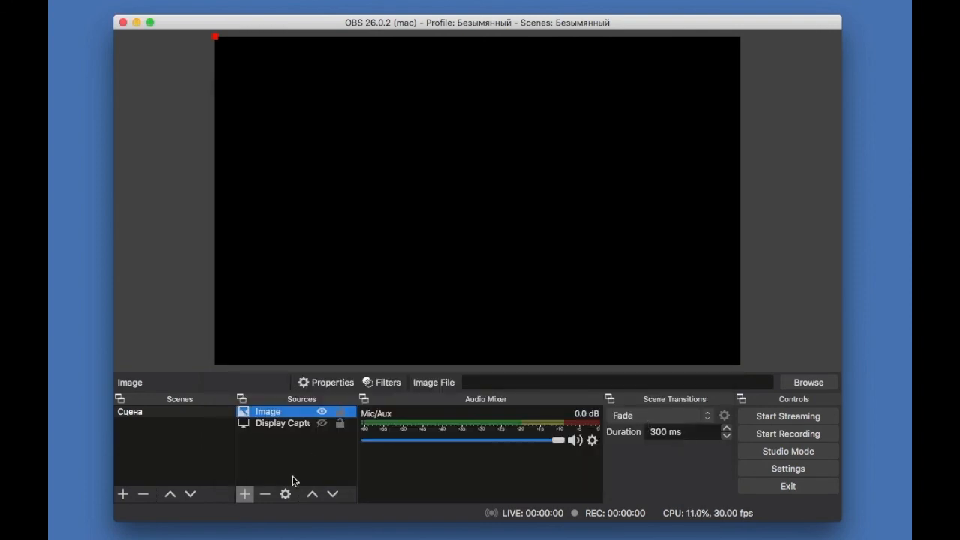
Hide the Image source and remove it from the scene.
{"action": "left_click", "coordinate": [322, 424]}
{"action": "left_click", "coordinate": [322, 424]}
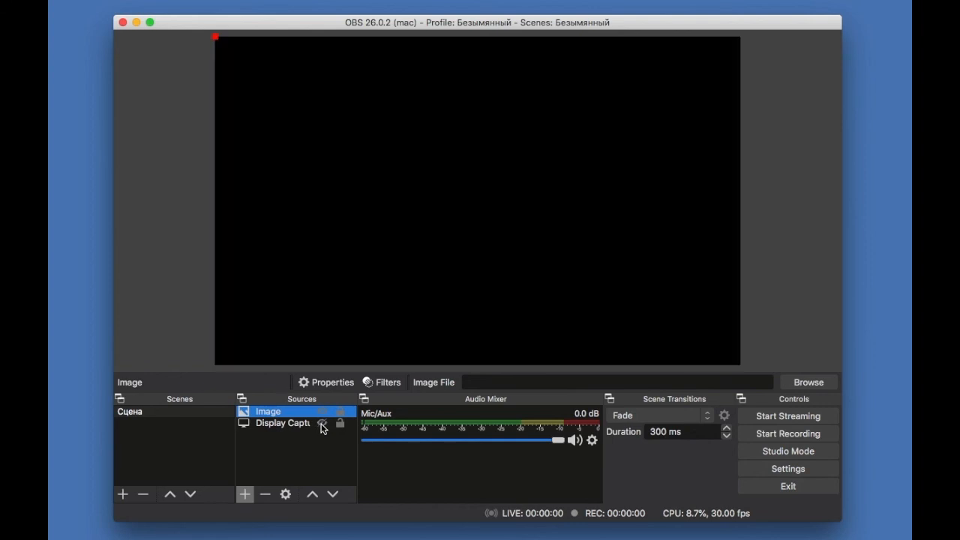
{"action": "left_click", "coordinate": [265, 494]}
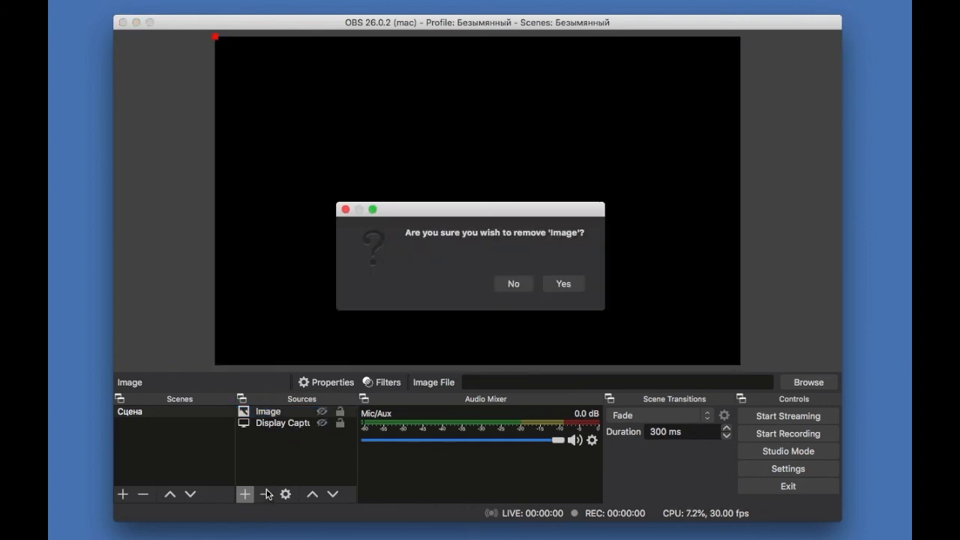
{"action": "left_click", "coordinate": [575, 284]}
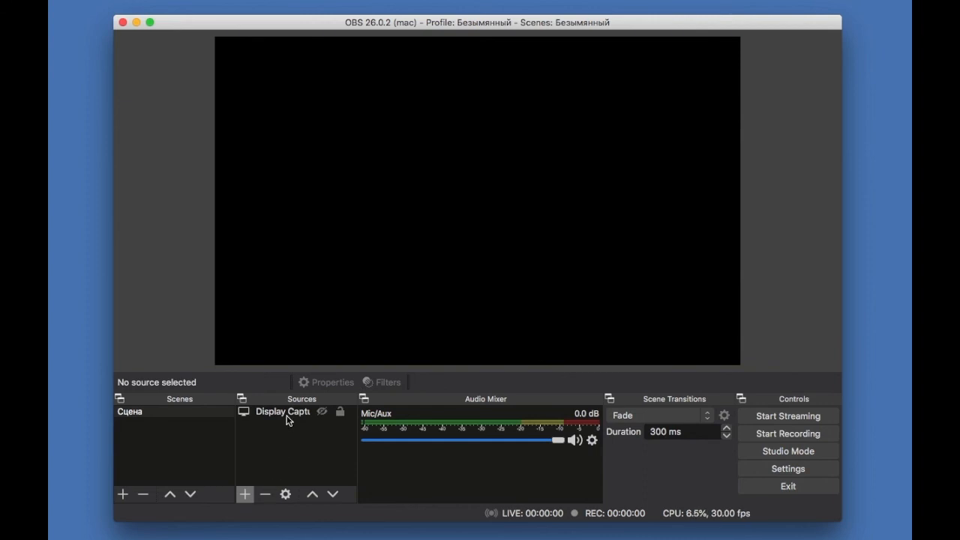
Exit OBS.
{"action": "left_click", "coordinate": [791, 486]}
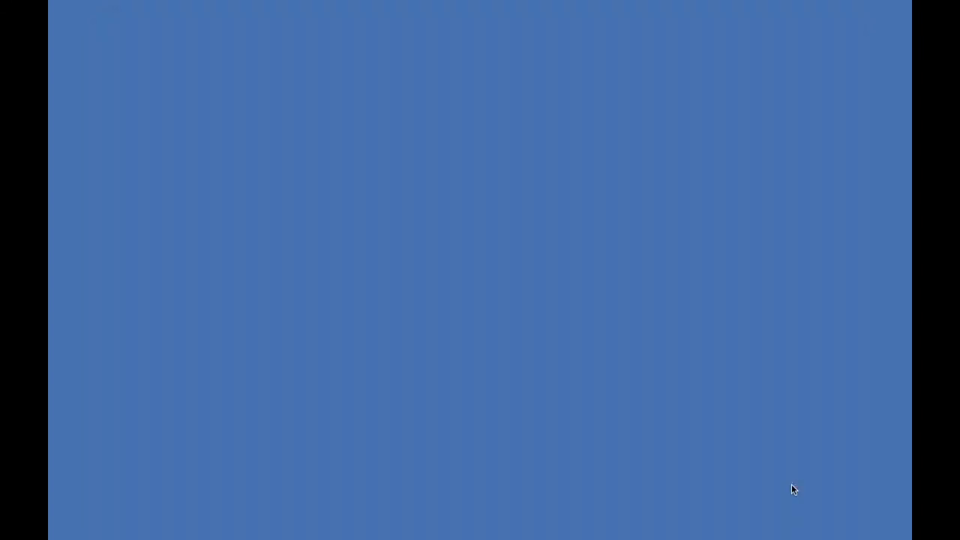